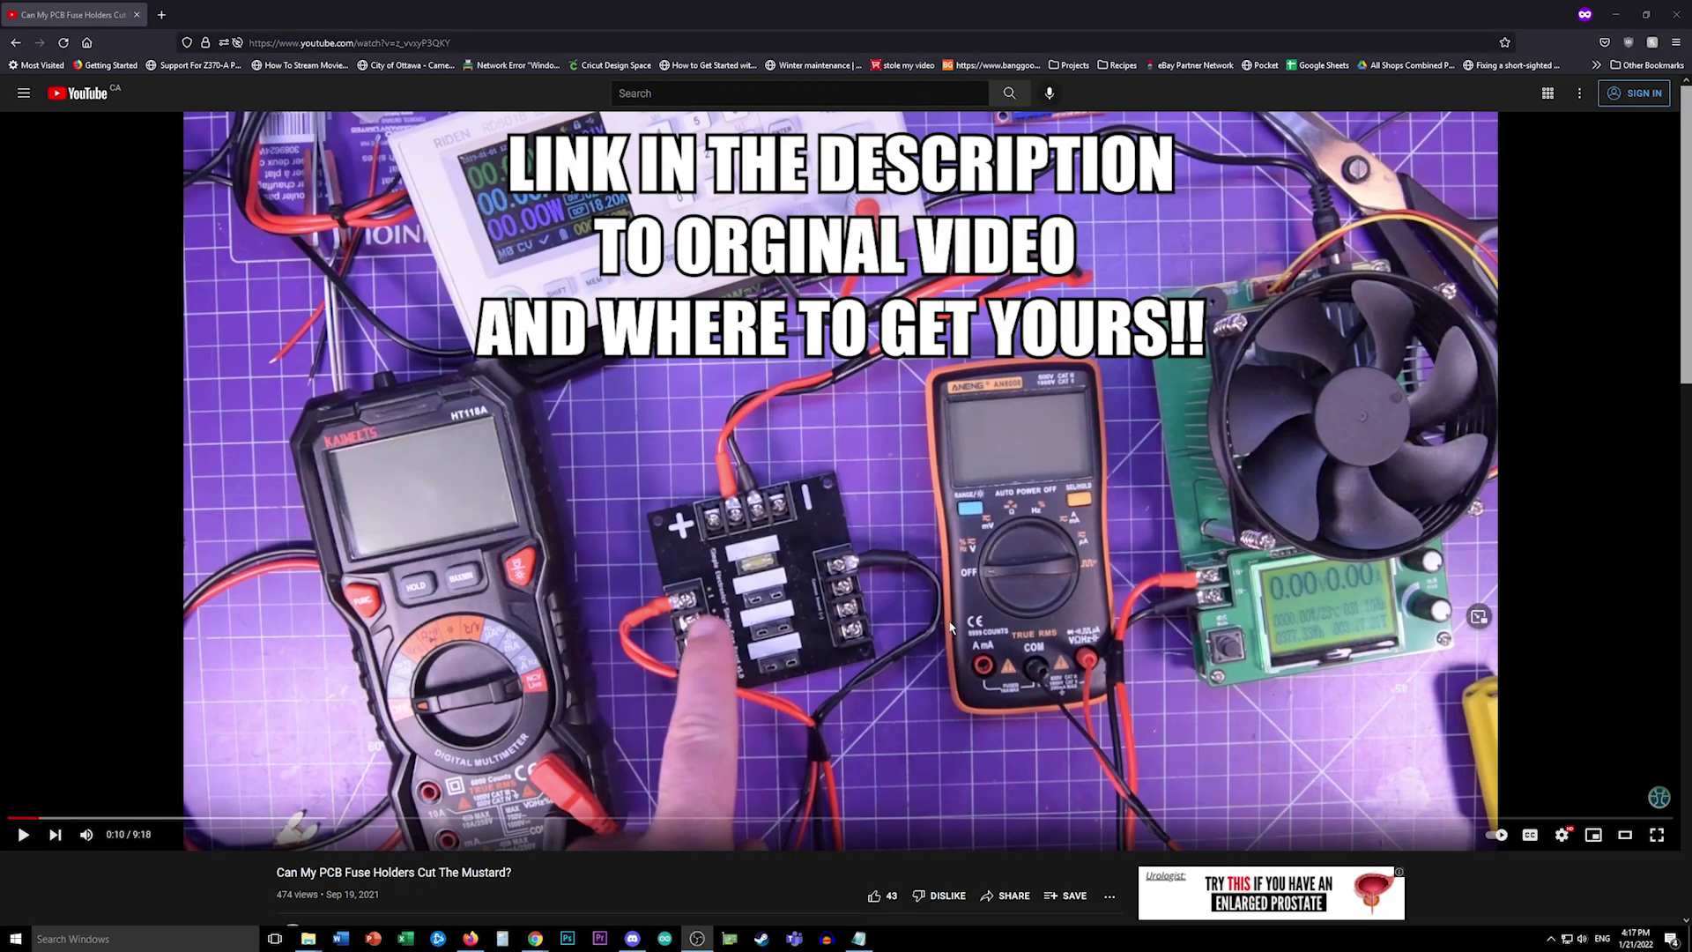
# Expand the video description and open the PCBWay project link for the fuse board in its own tab
pyautogui.scroll(-1, 553, 608)
pyautogui.scroll(1, 577, 586)
pyautogui.scroll(-1, 661, 477)
pyautogui.scroll(-10, 661, 477)
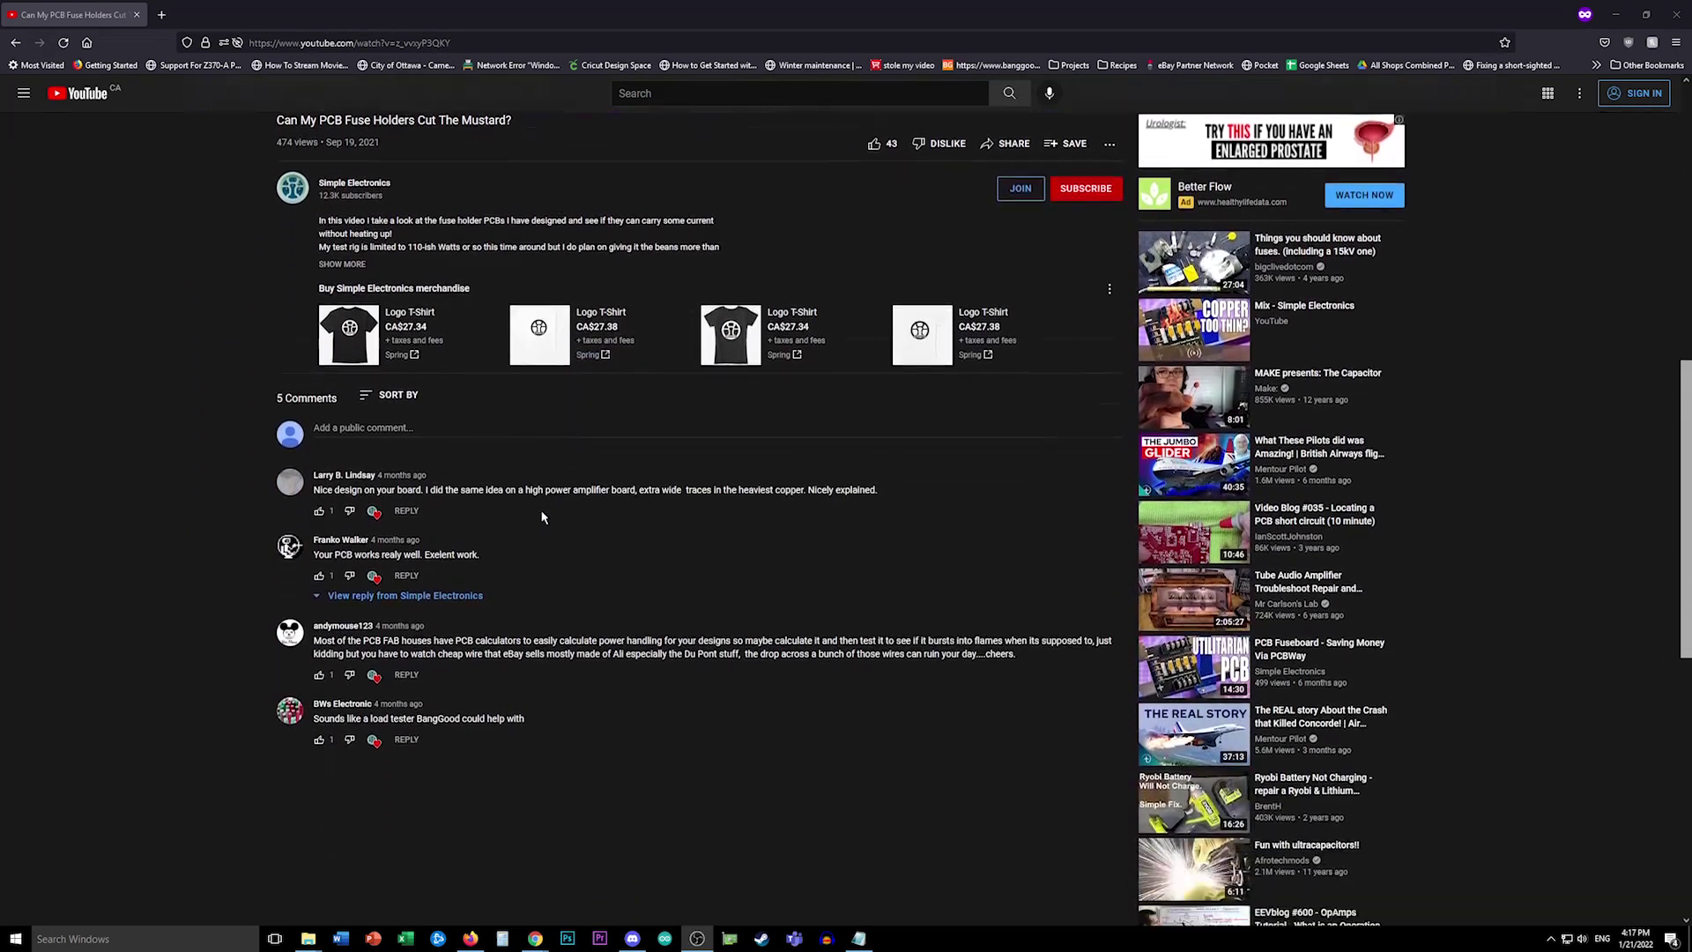
pyautogui.scroll(3, 395, 379)
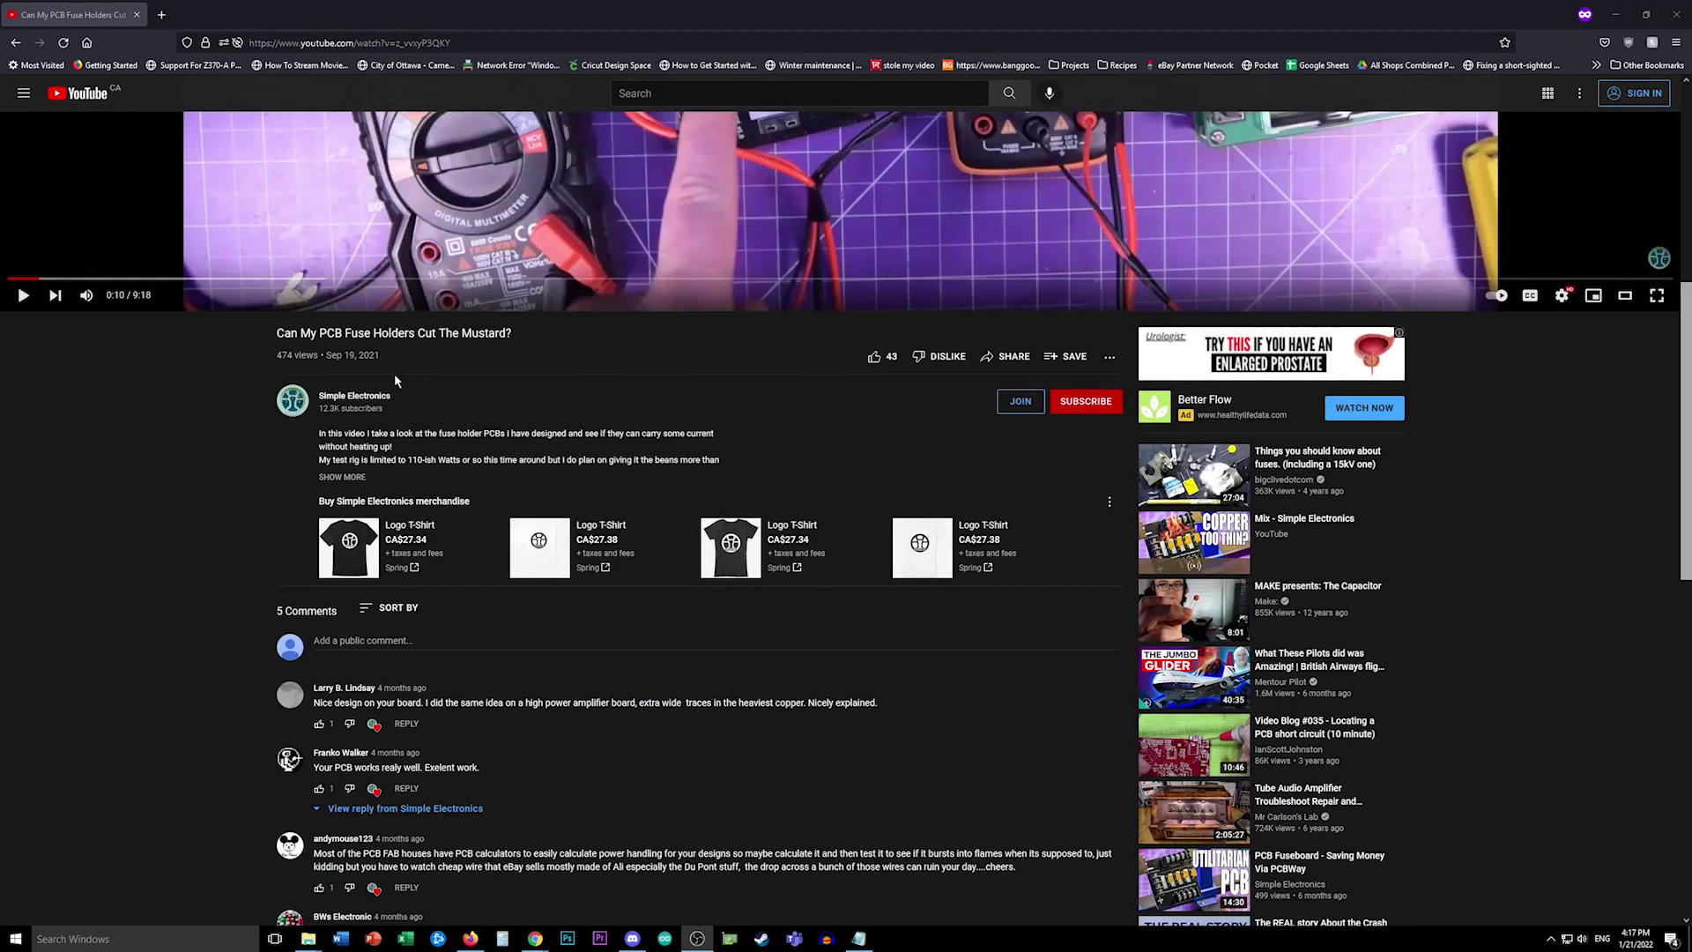
pyautogui.click(338, 478)
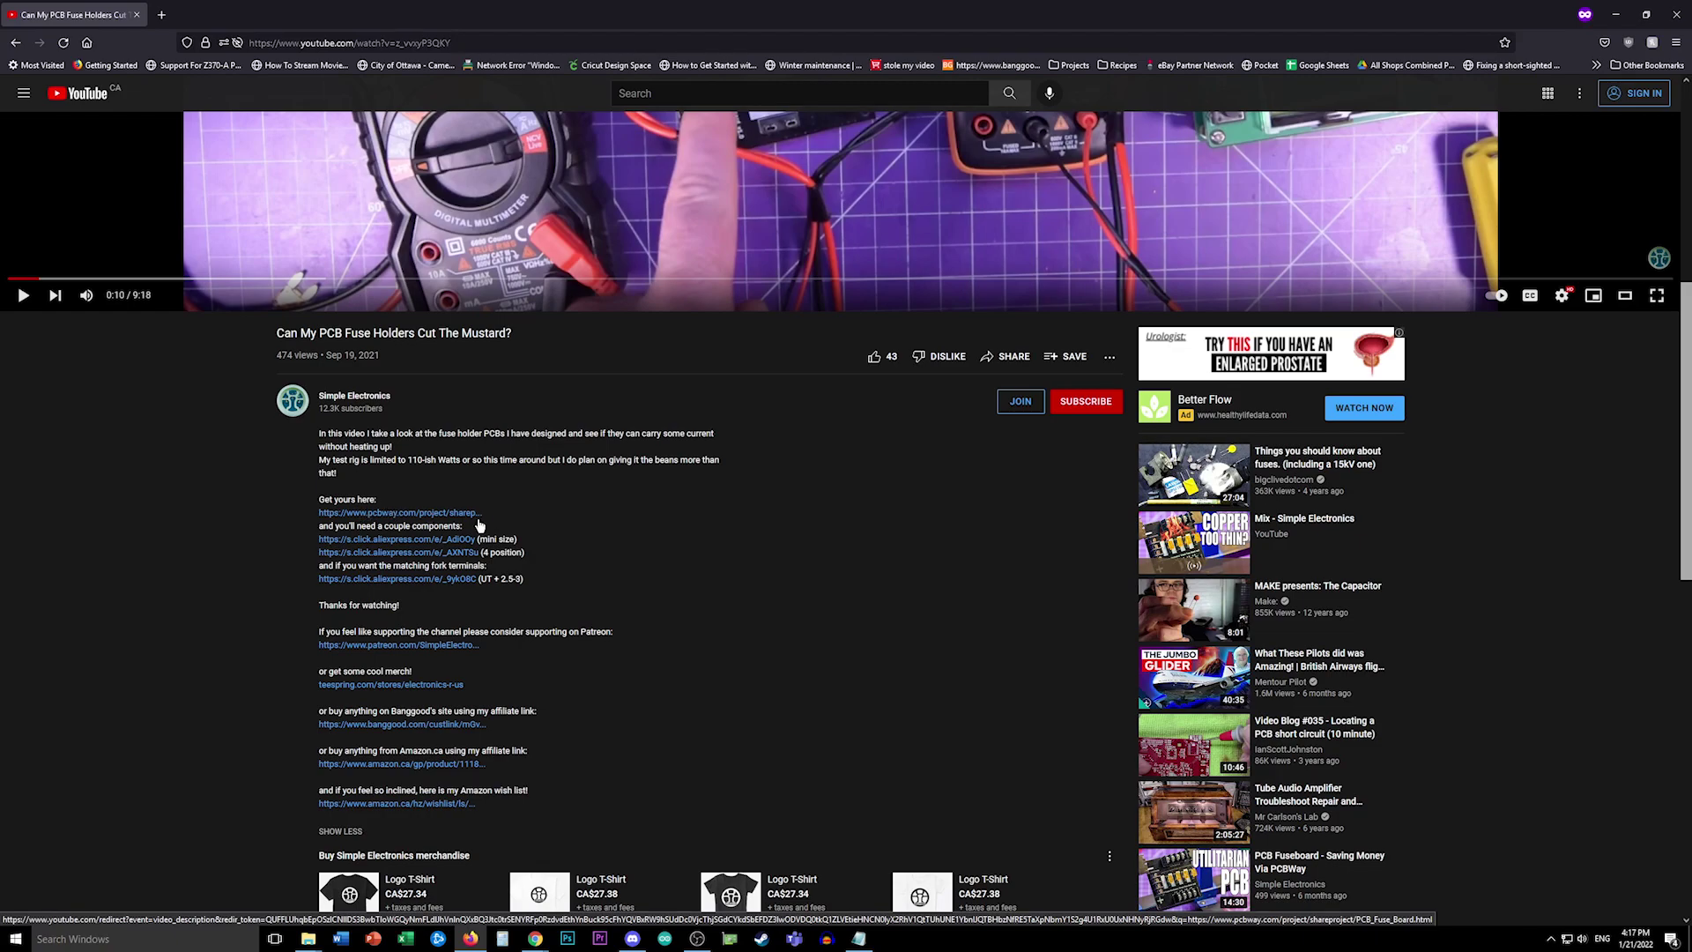
pyautogui.middleClick(428, 518)
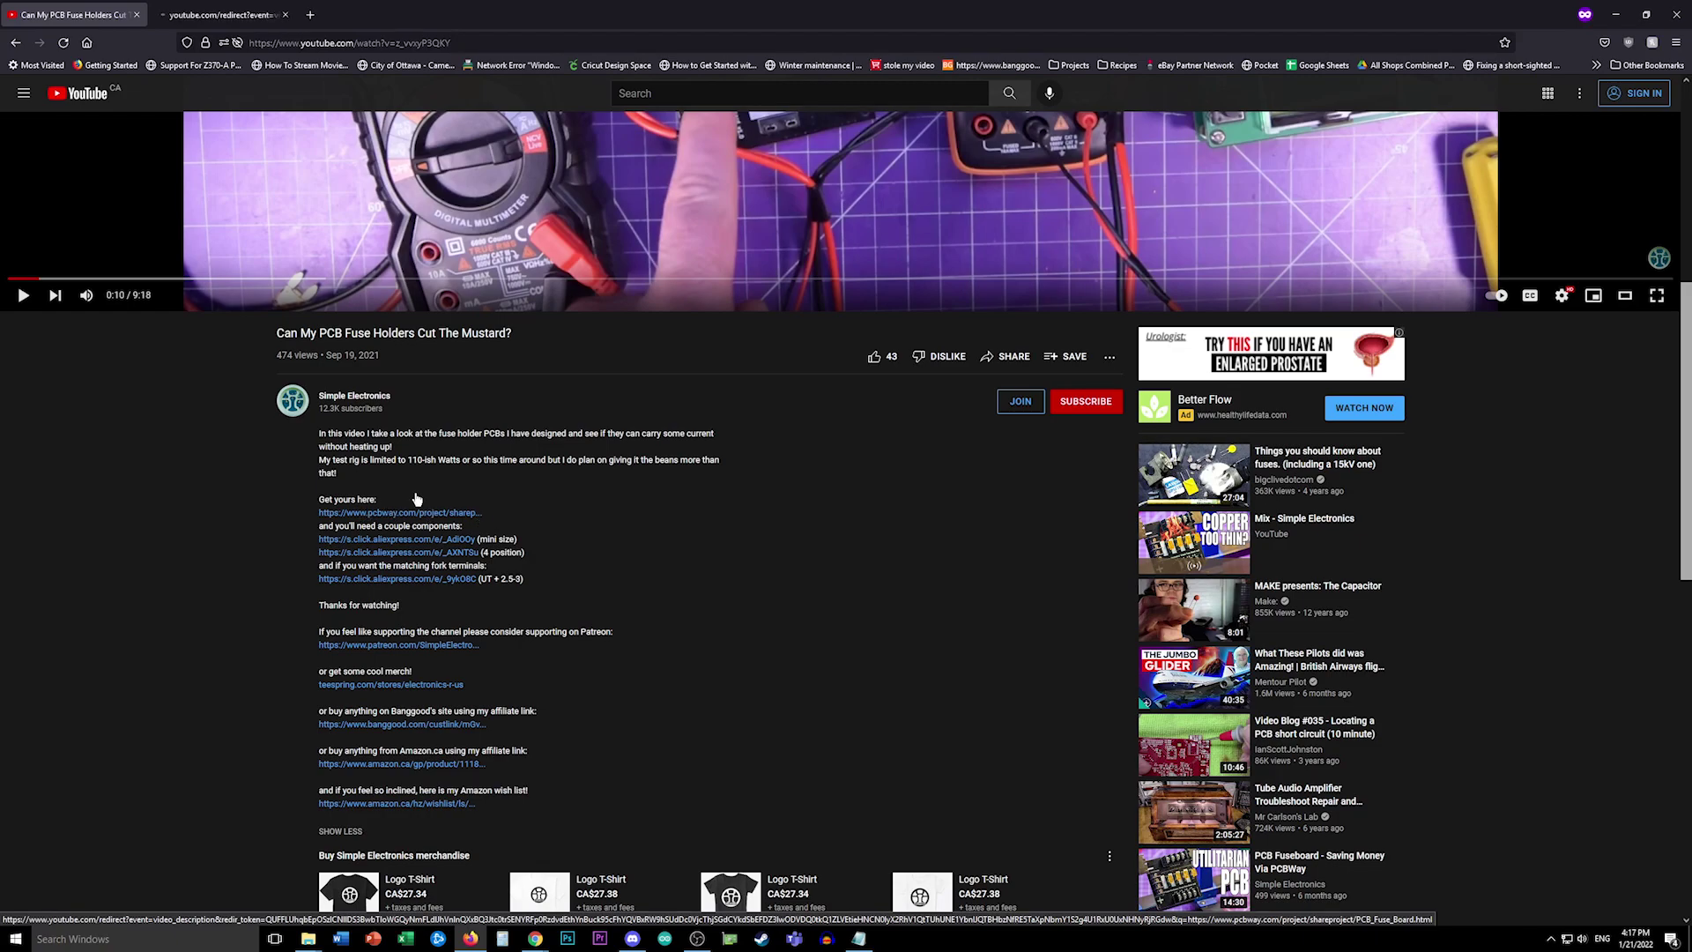
pyautogui.click(222, 15)
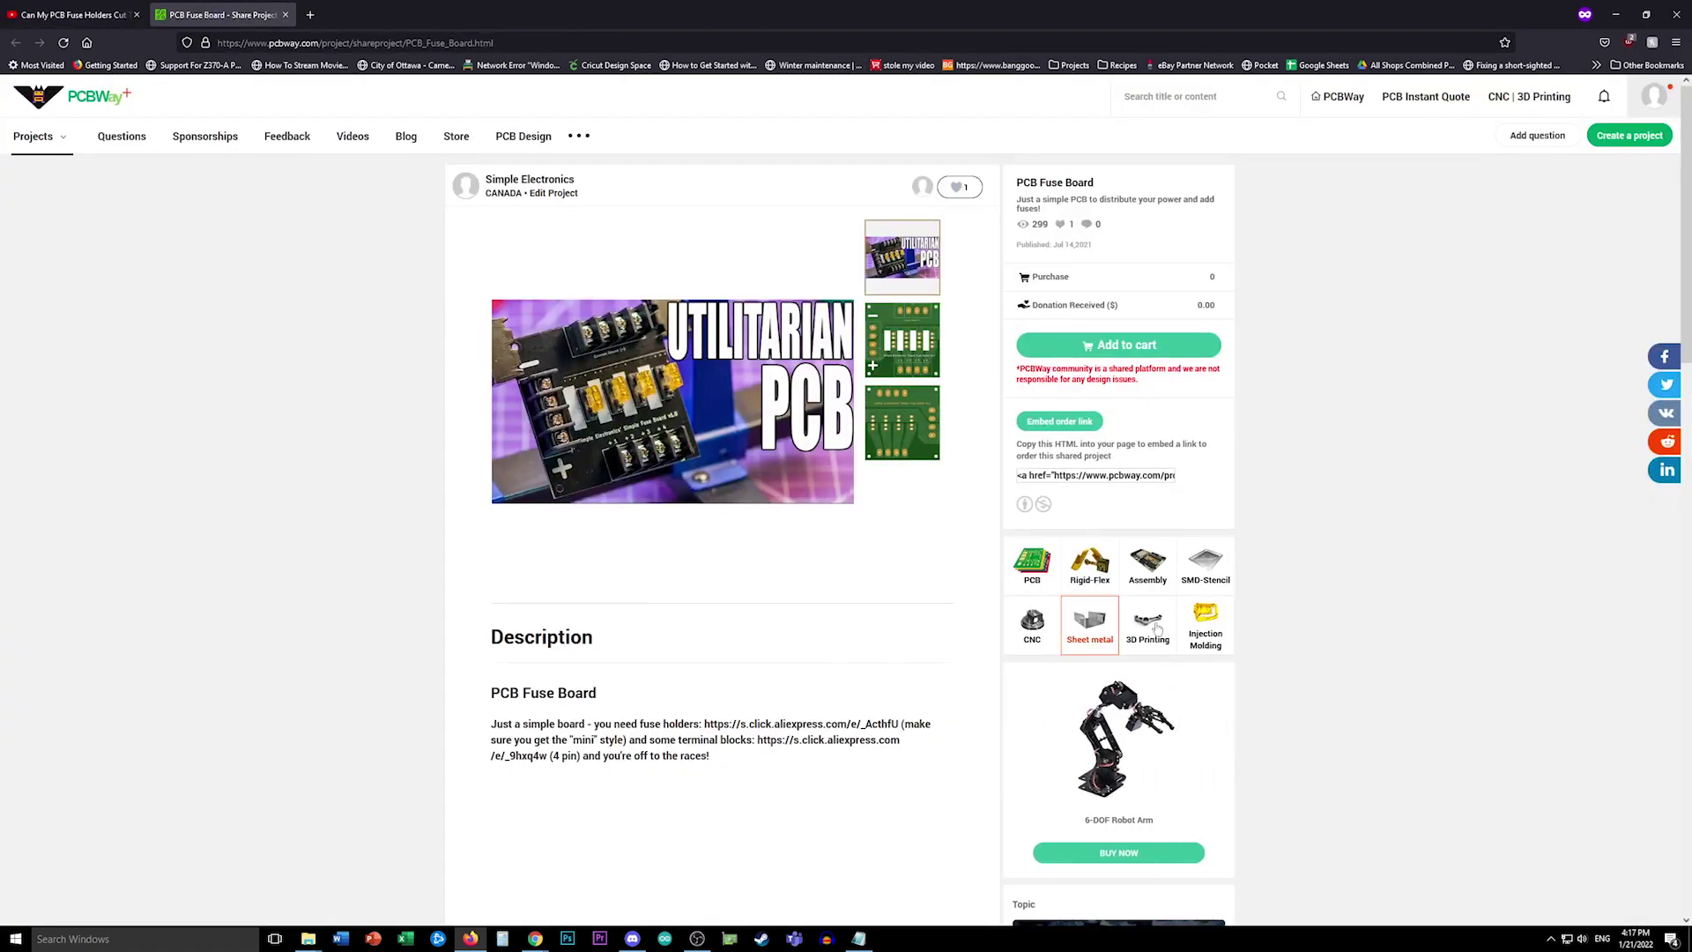
# View the front and back images of the PCB Fuse Board project and add the board to the cart
pyautogui.moveTo(1667, 107)
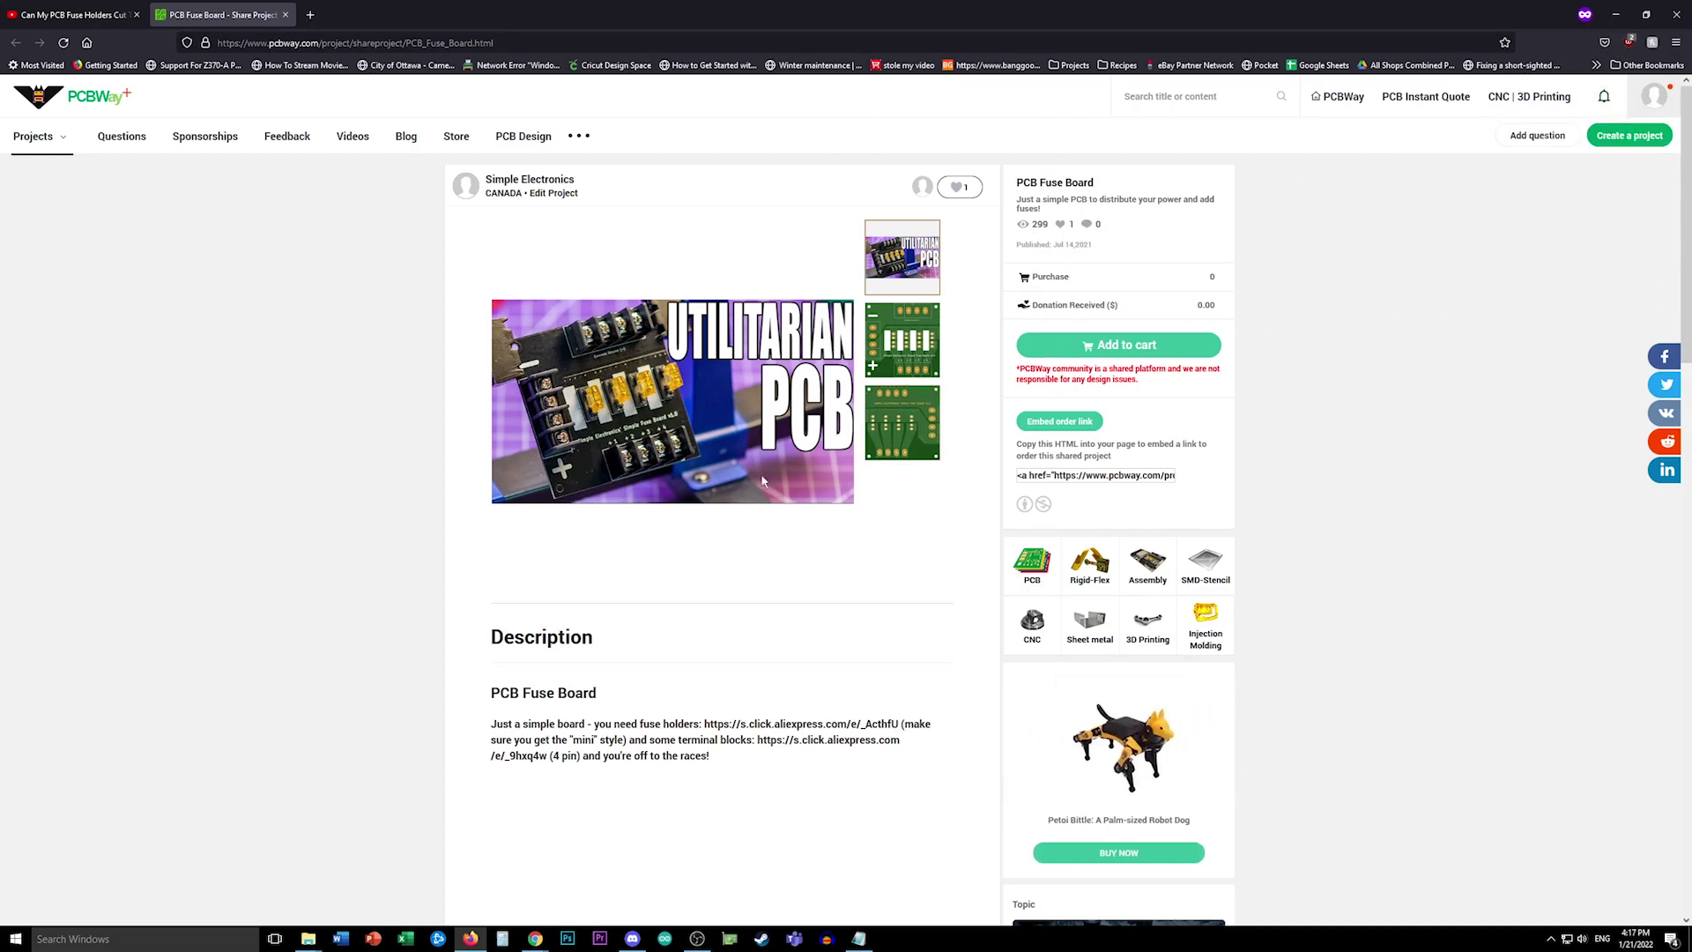
pyautogui.click(920, 342)
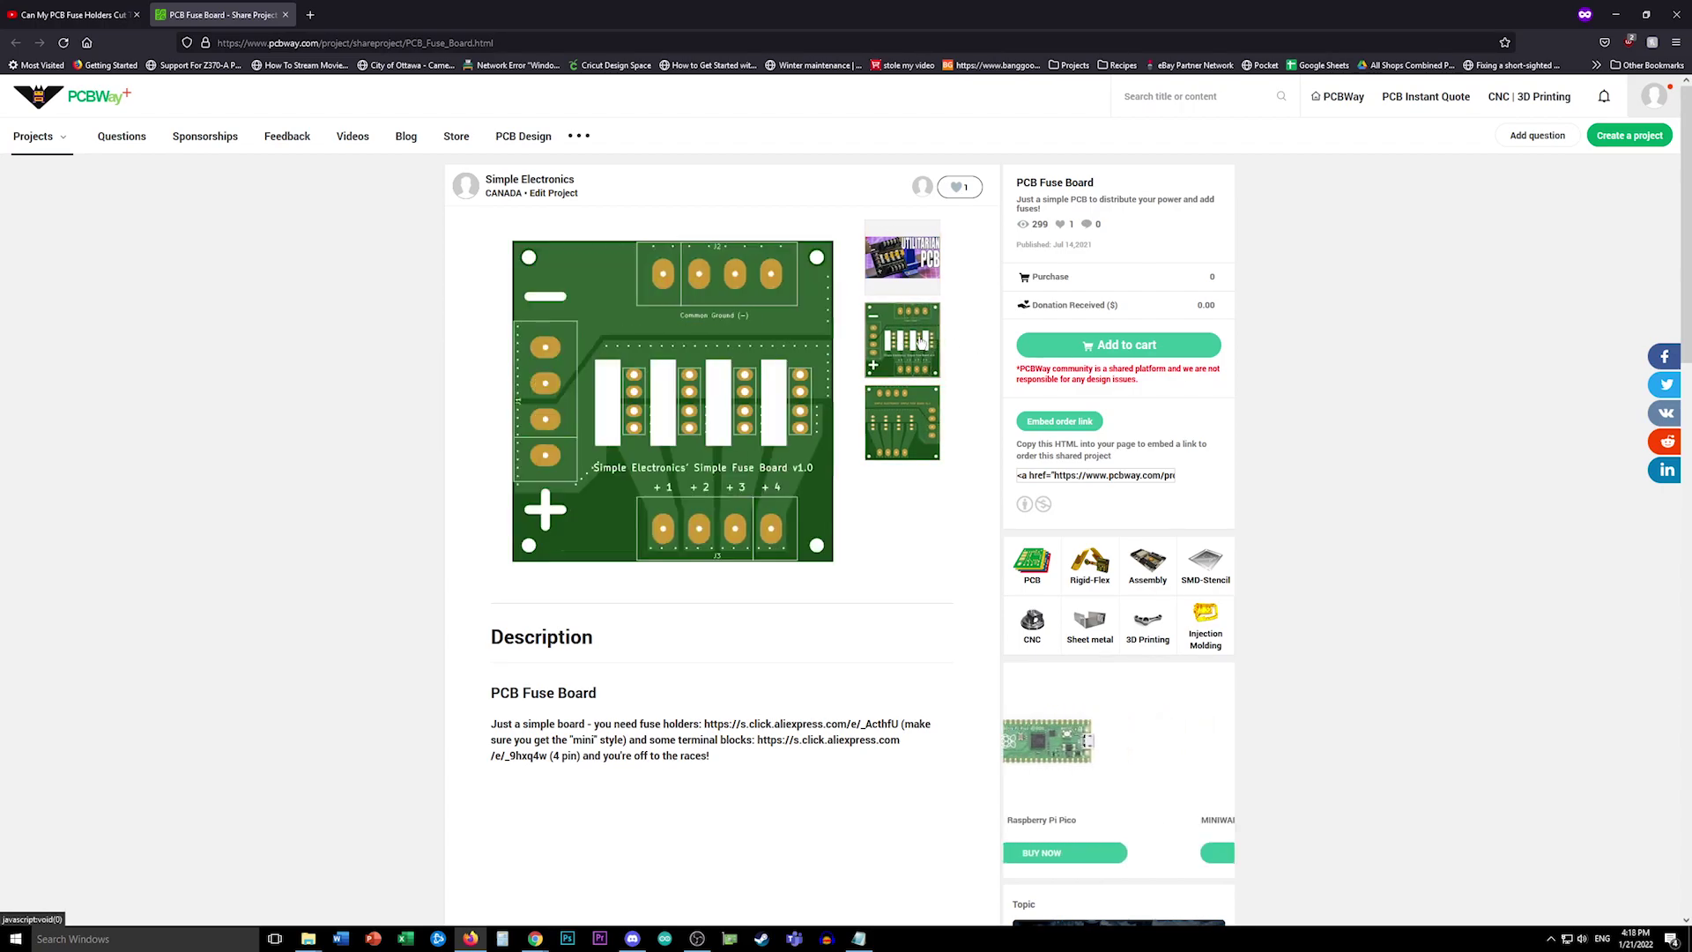
pyautogui.click(919, 419)
pyautogui.click(934, 368)
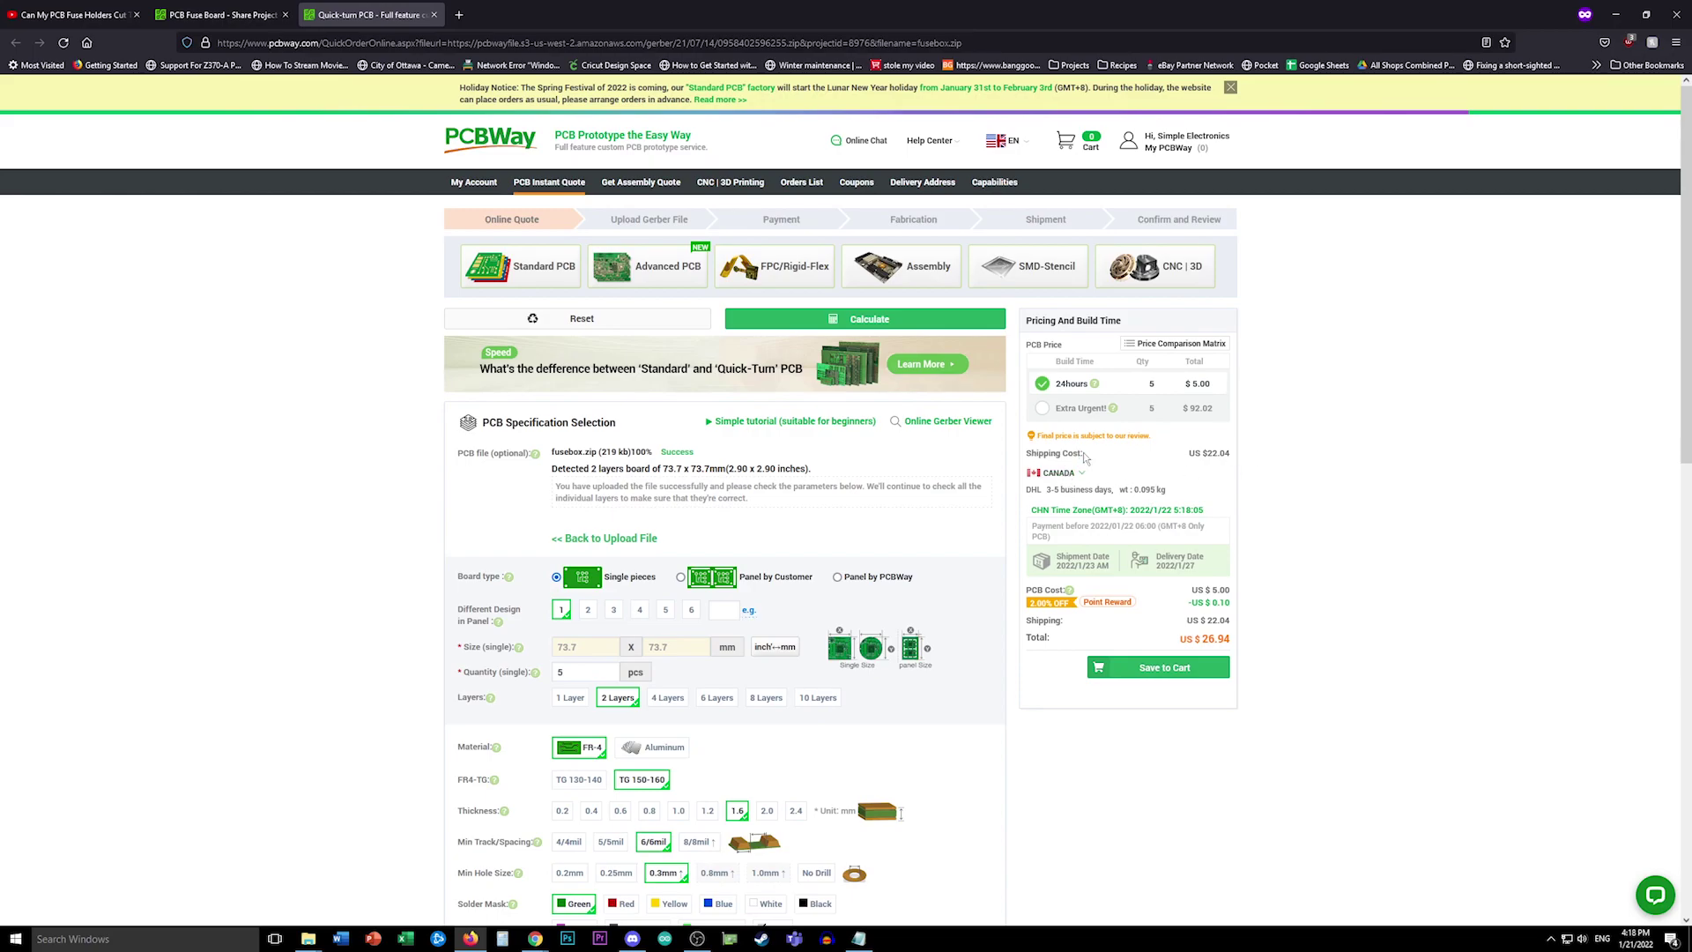
# Change the shipping method for Canada to China Post and check the order total
pyautogui.click(1058, 473)
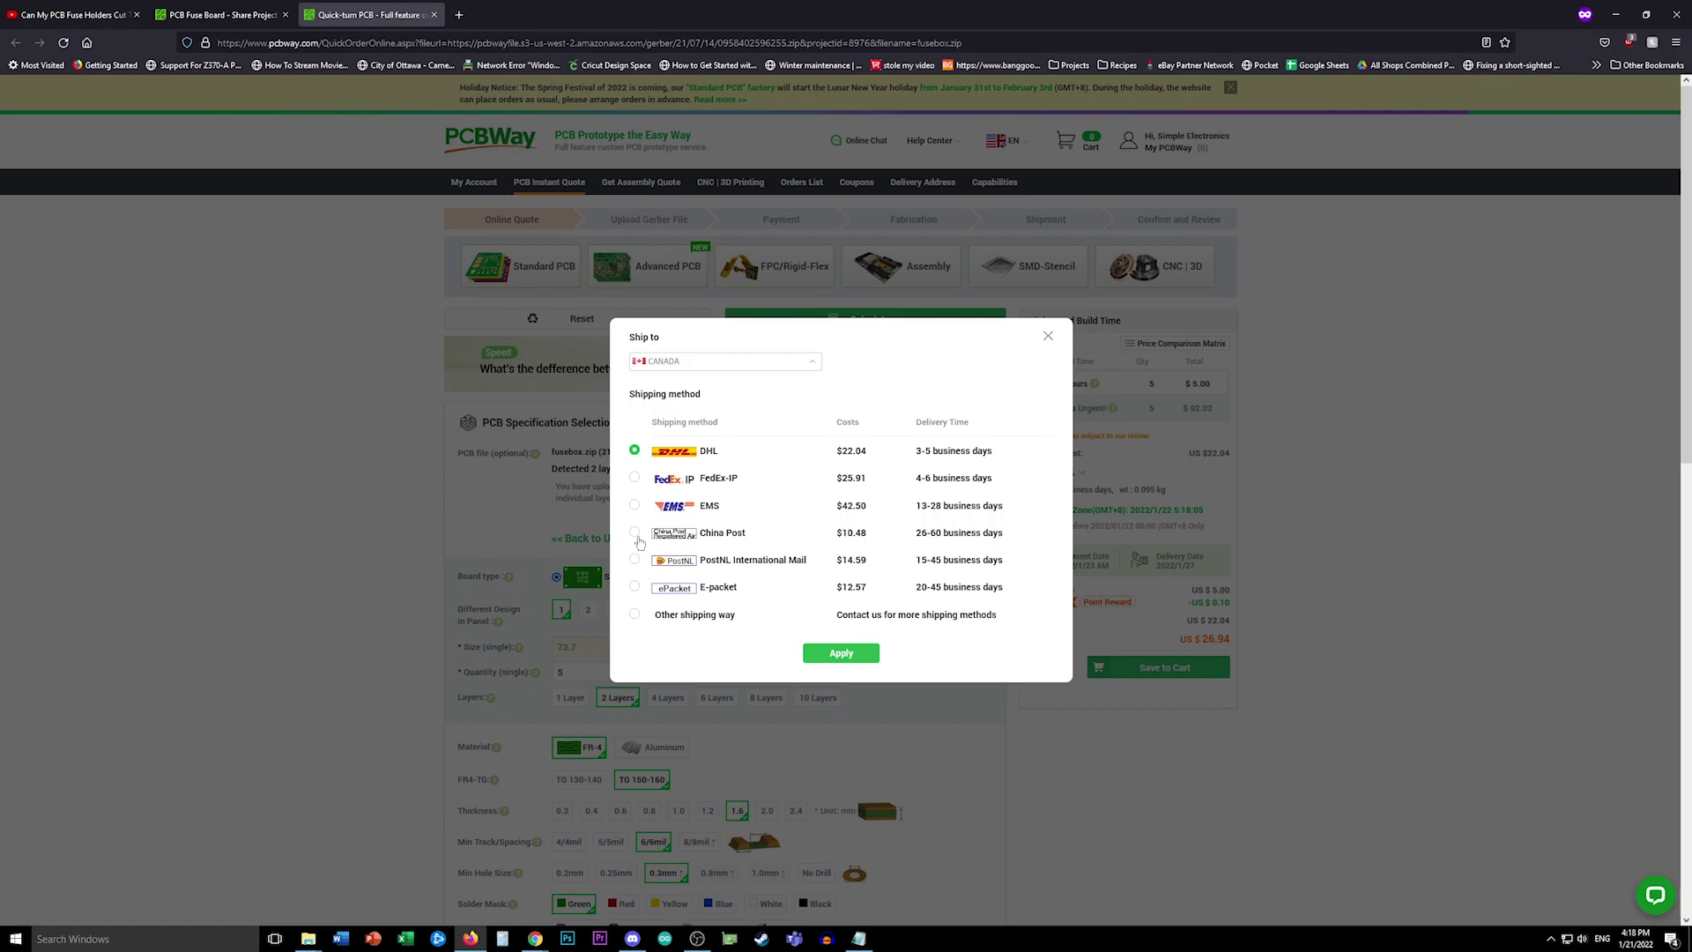
pyautogui.click(636, 534)
pyautogui.click(841, 653)
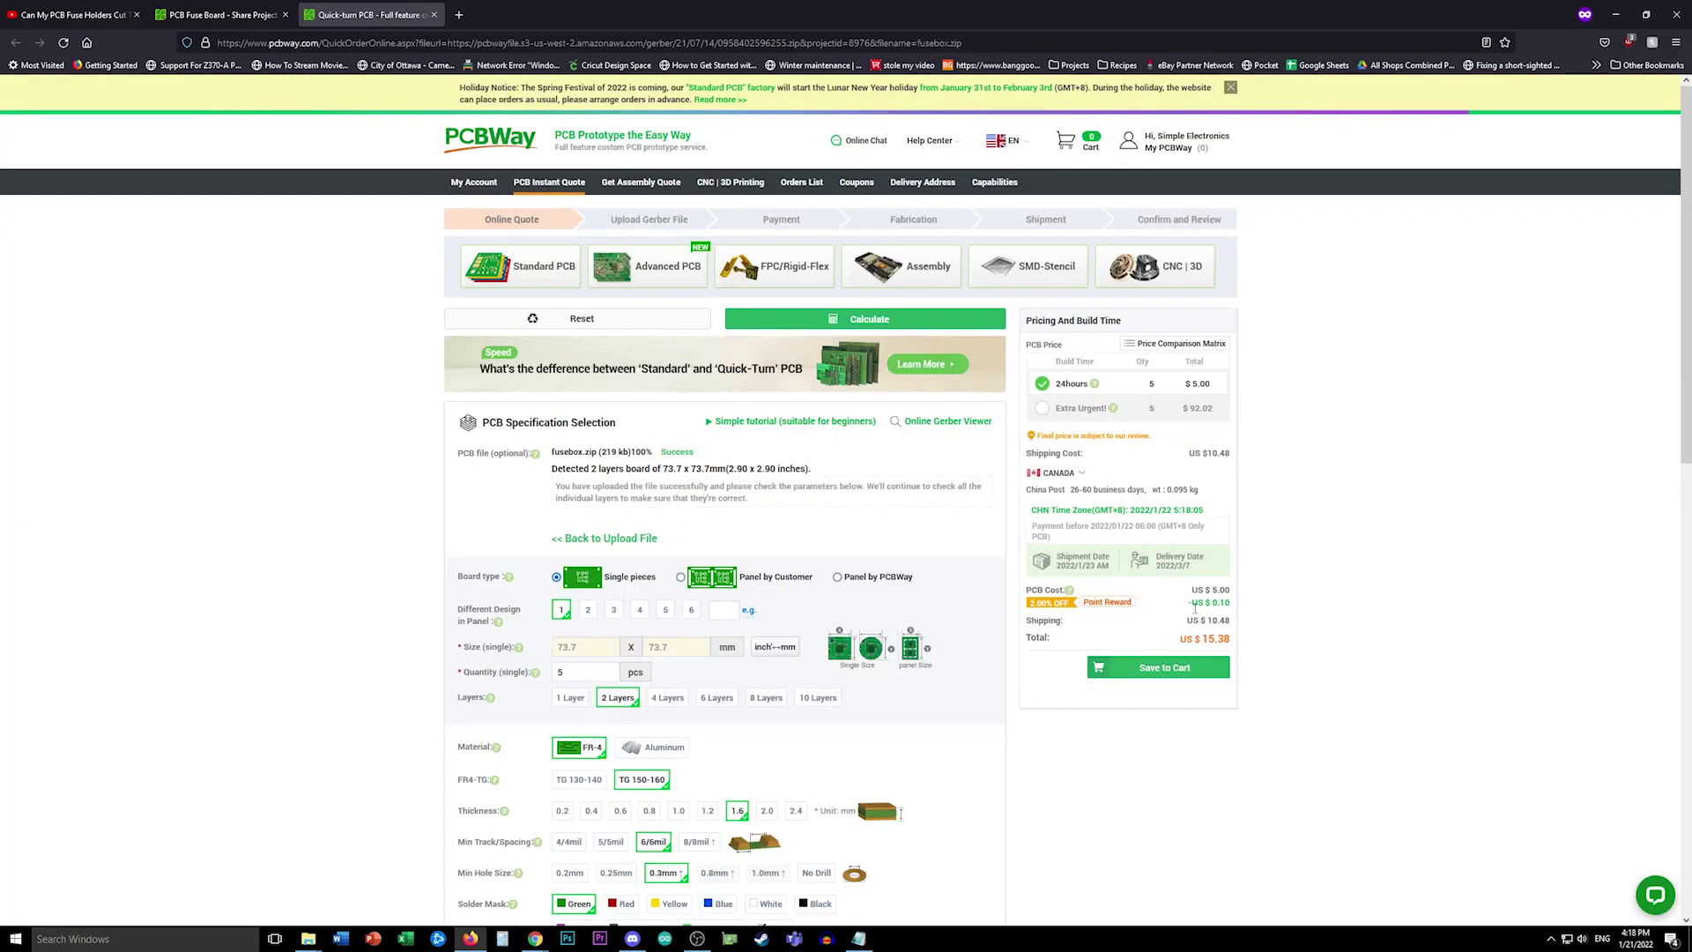
pyautogui.moveTo(1206, 638)
pyautogui.mouseDown()
pyautogui.moveTo(1258, 647)
pyautogui.moveTo(1238, 643)
pyautogui.mouseUp()
# Set the board quantity to 10 pcs and review the shipping methods offered for that quantity
pyautogui.scroll(-1, 485, 602)
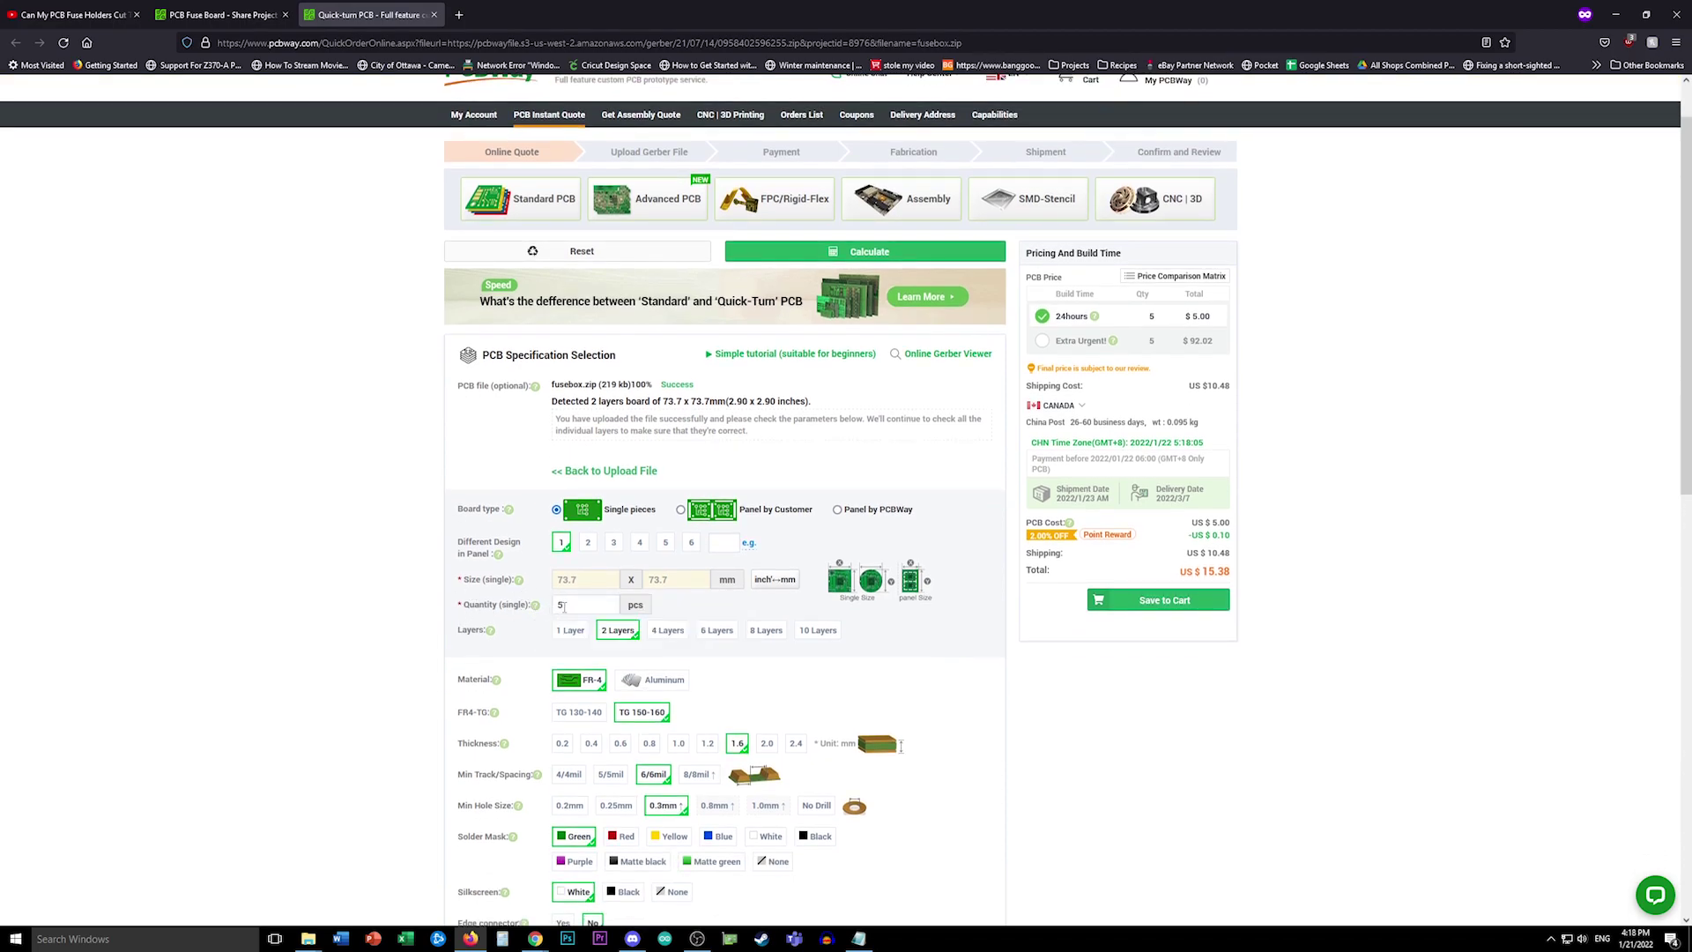
pyautogui.scroll(1, 573, 588)
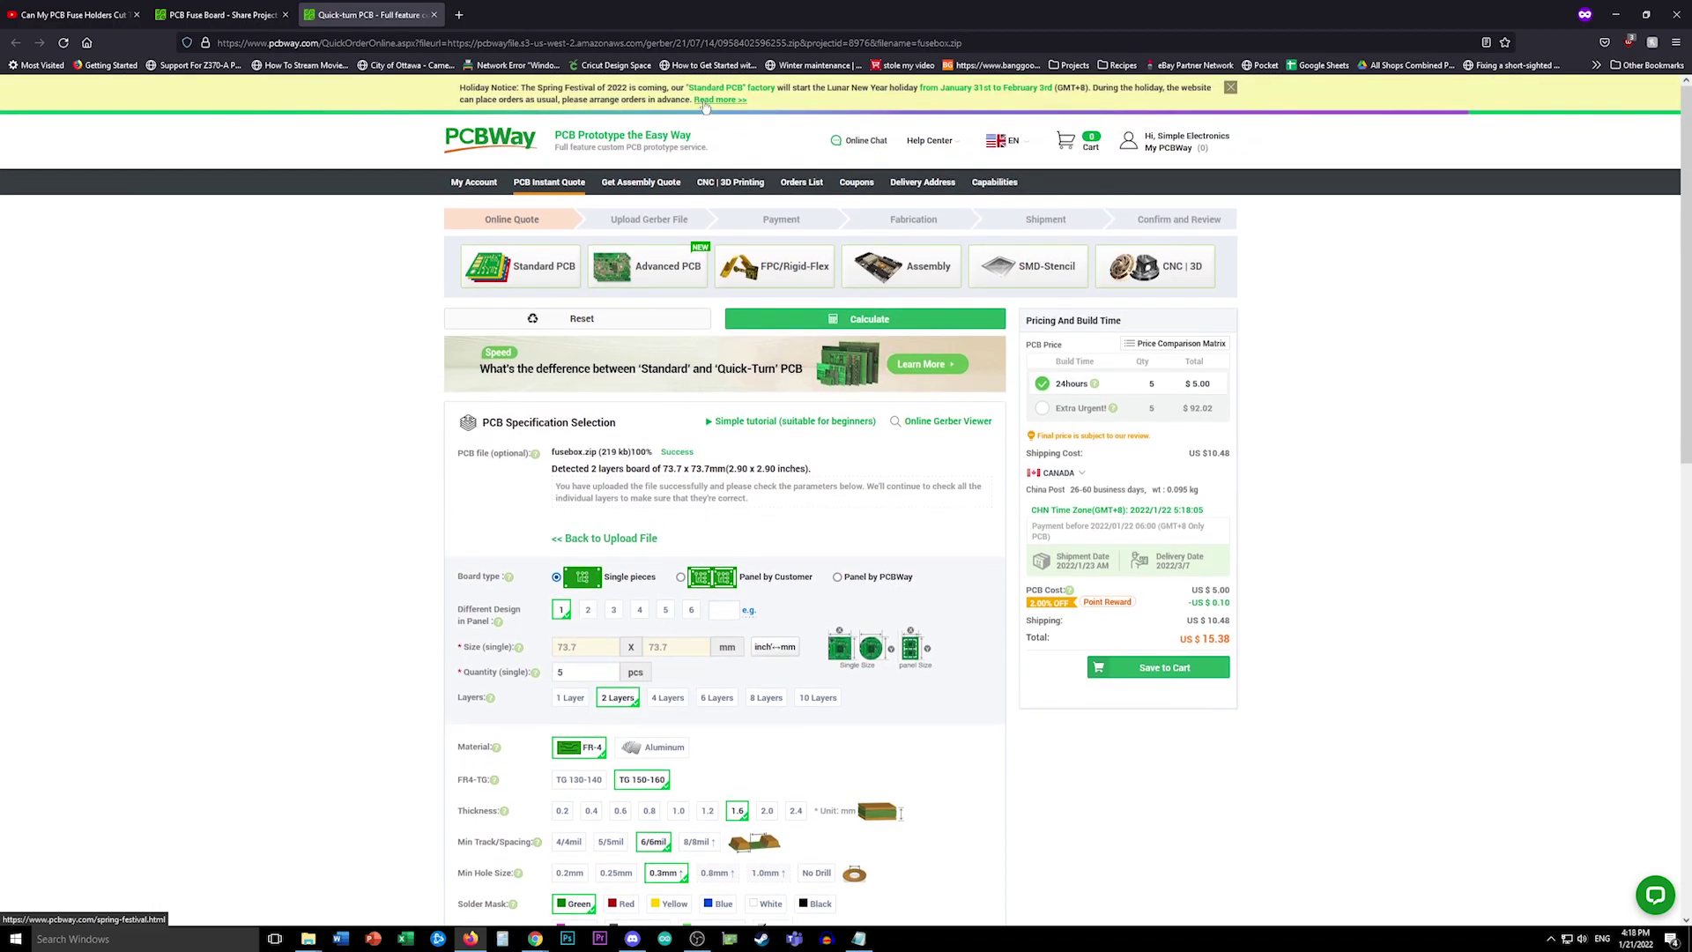
pyautogui.scroll(-2, 552, 596)
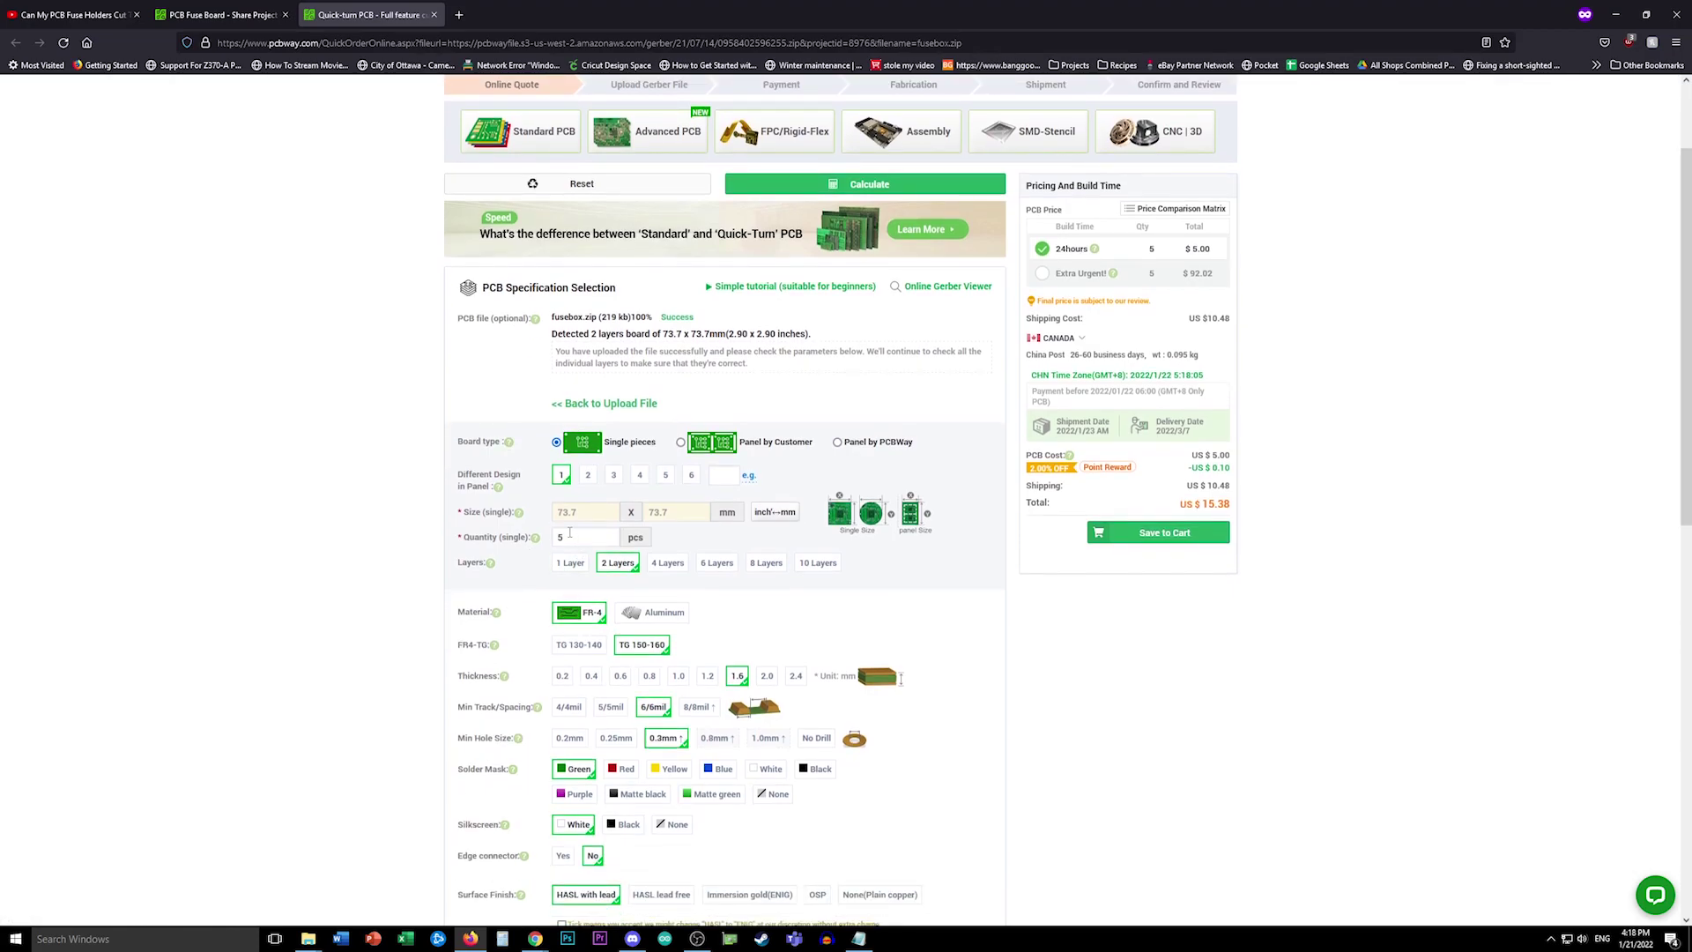
pyautogui.click(550, 537)
pyautogui.click(615, 557)
pyautogui.click(1065, 346)
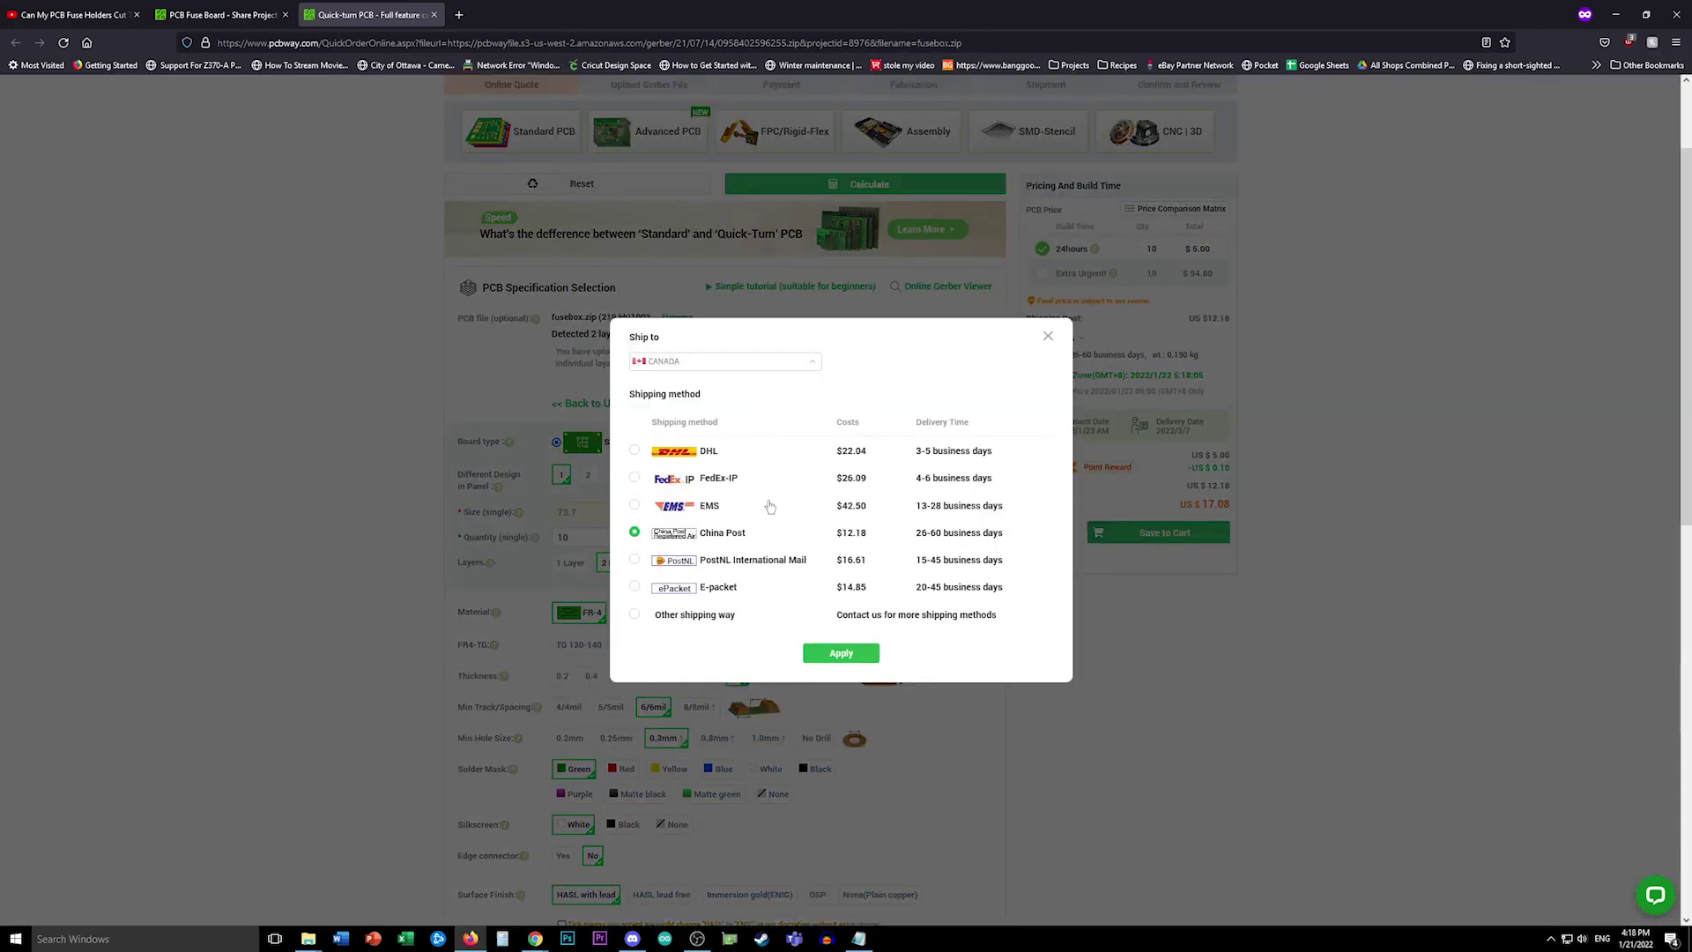
pyautogui.click(1050, 341)
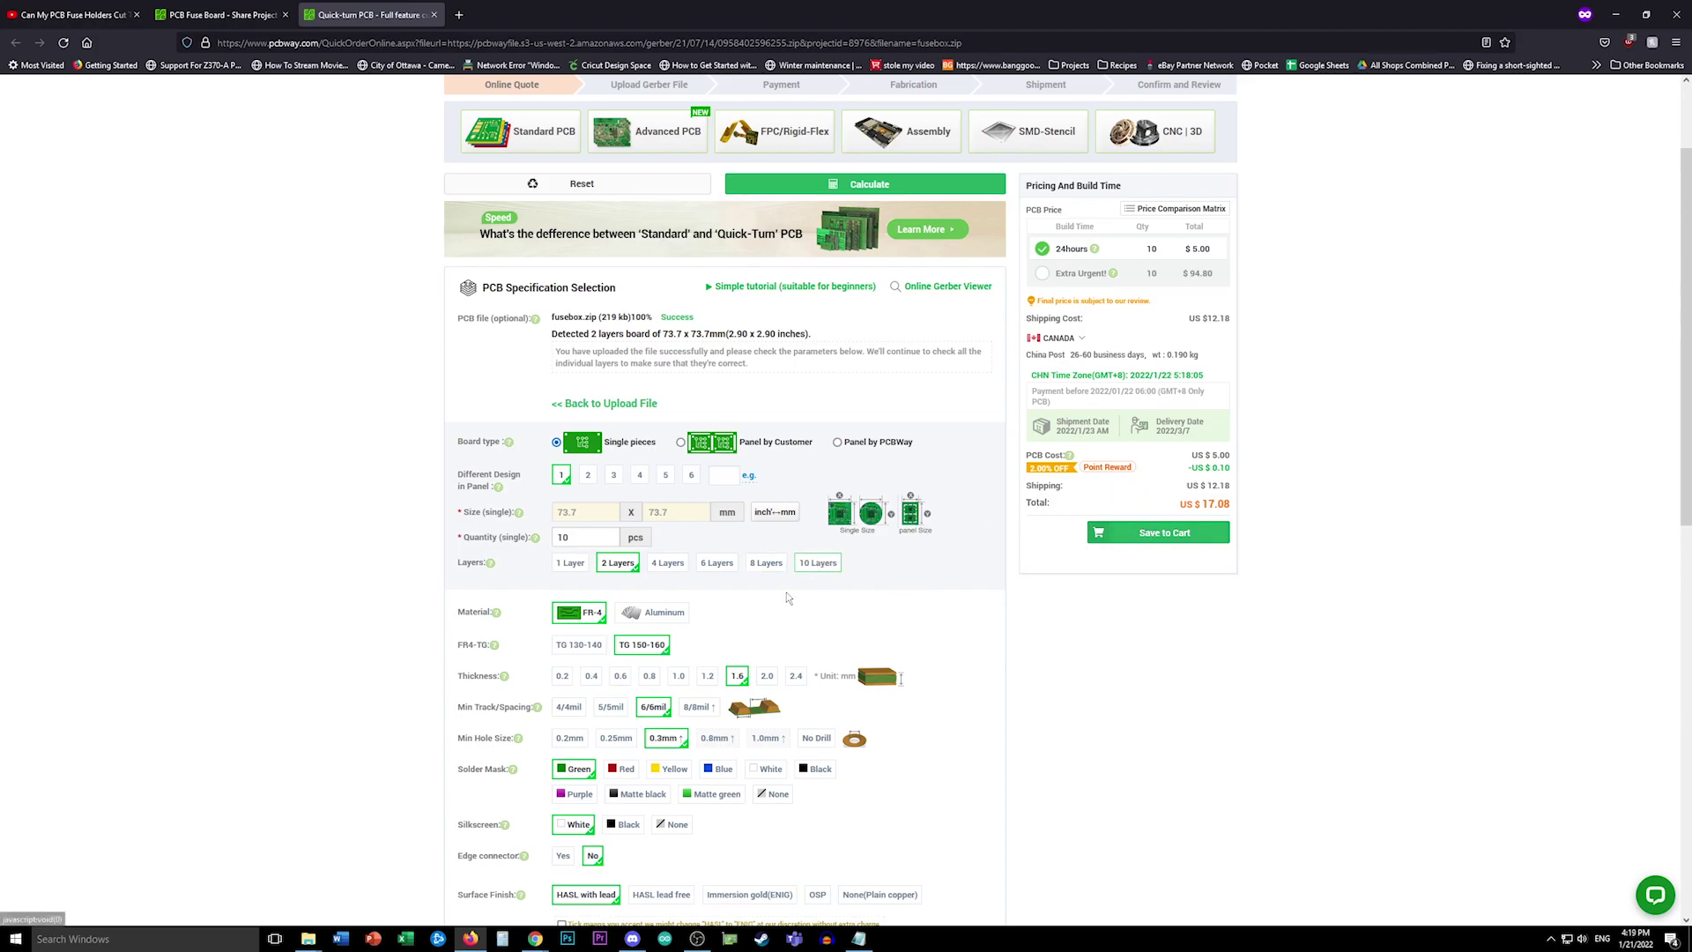
# Compare the prices of red, purple and green solder masks, and set the solder mask to black
pyautogui.scroll(-1, 670, 493)
pyautogui.scroll(-1, 553, 471)
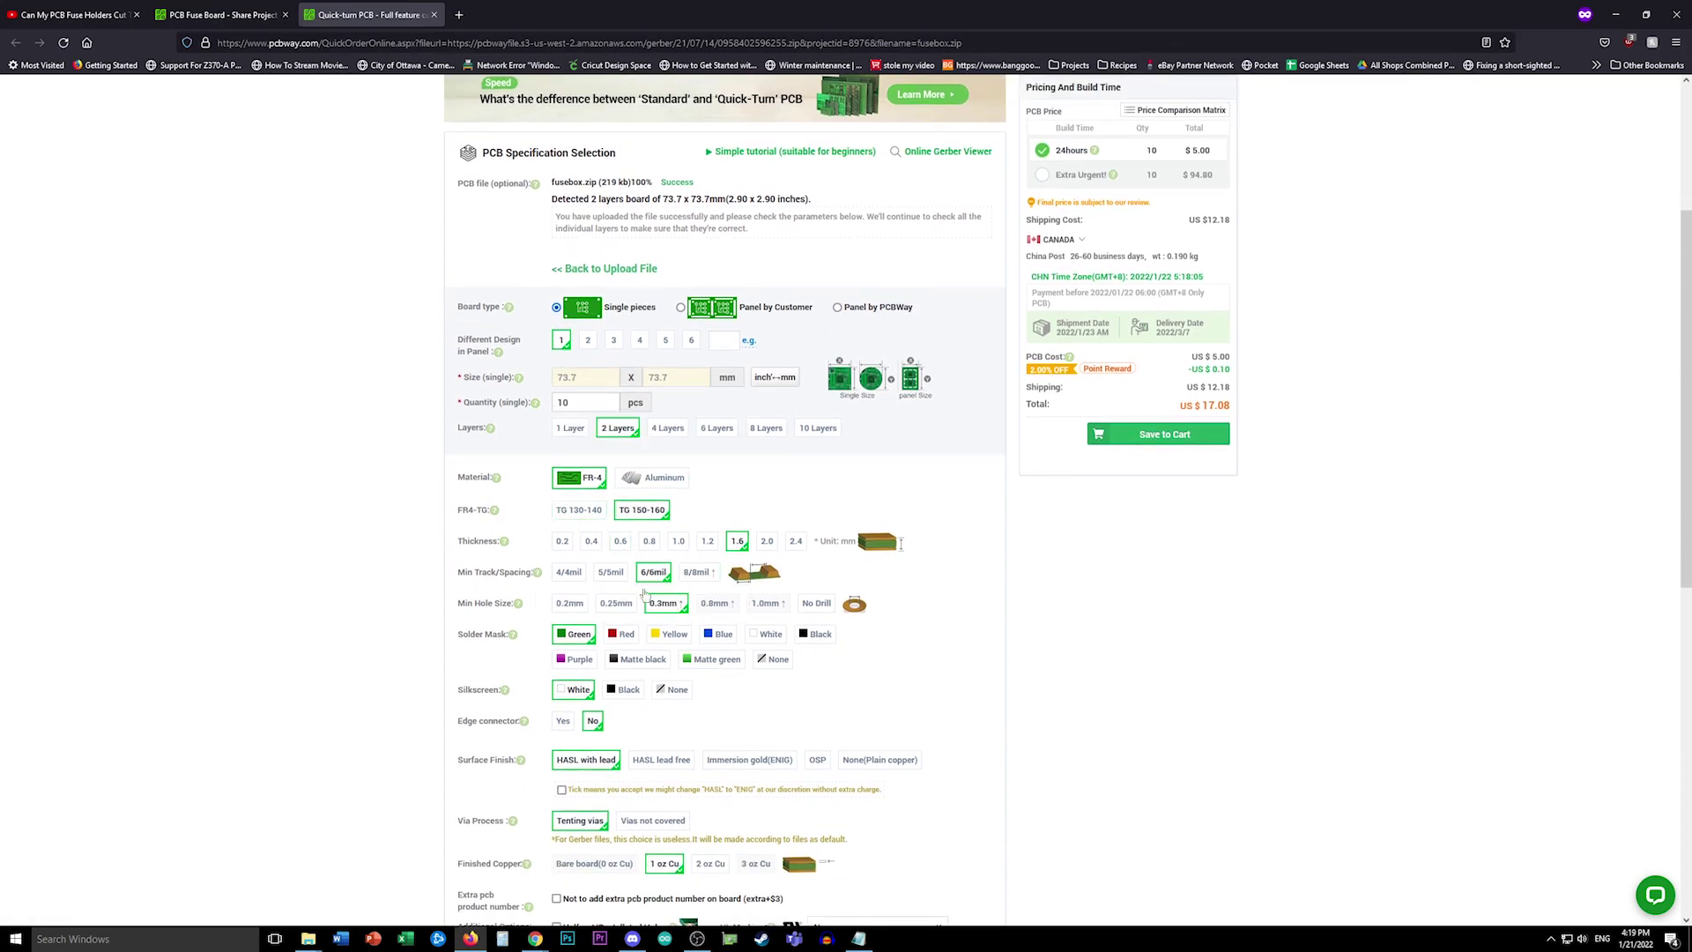
pyautogui.scroll(-1, 871, 674)
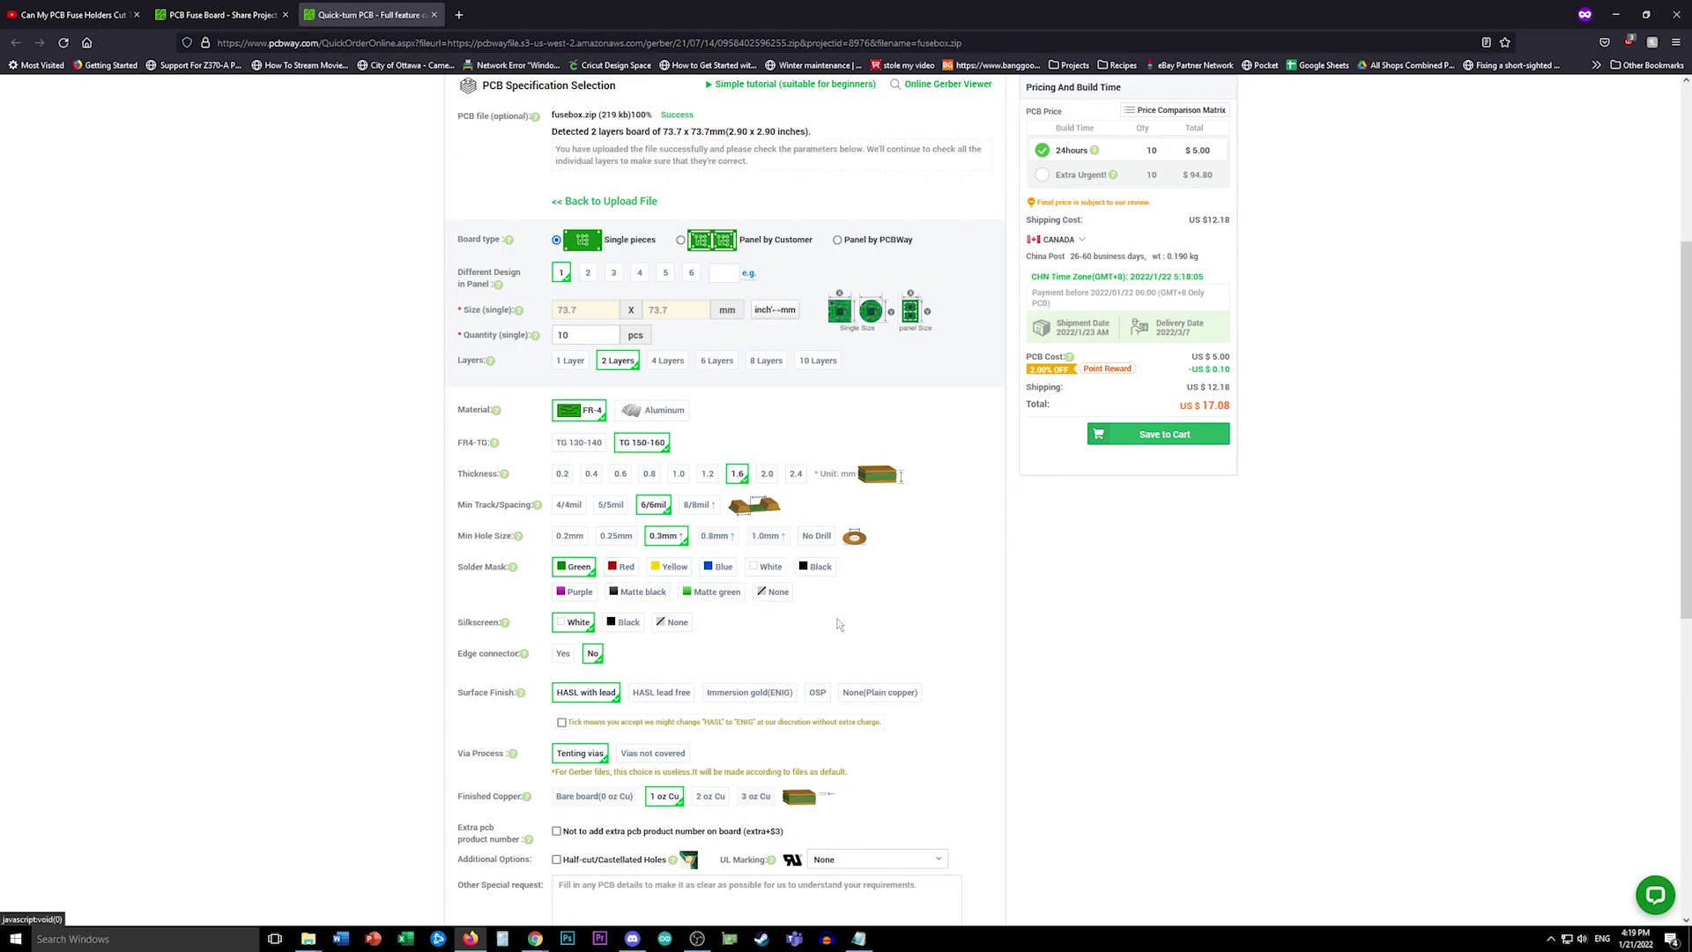
pyautogui.scroll(1, 1055, 501)
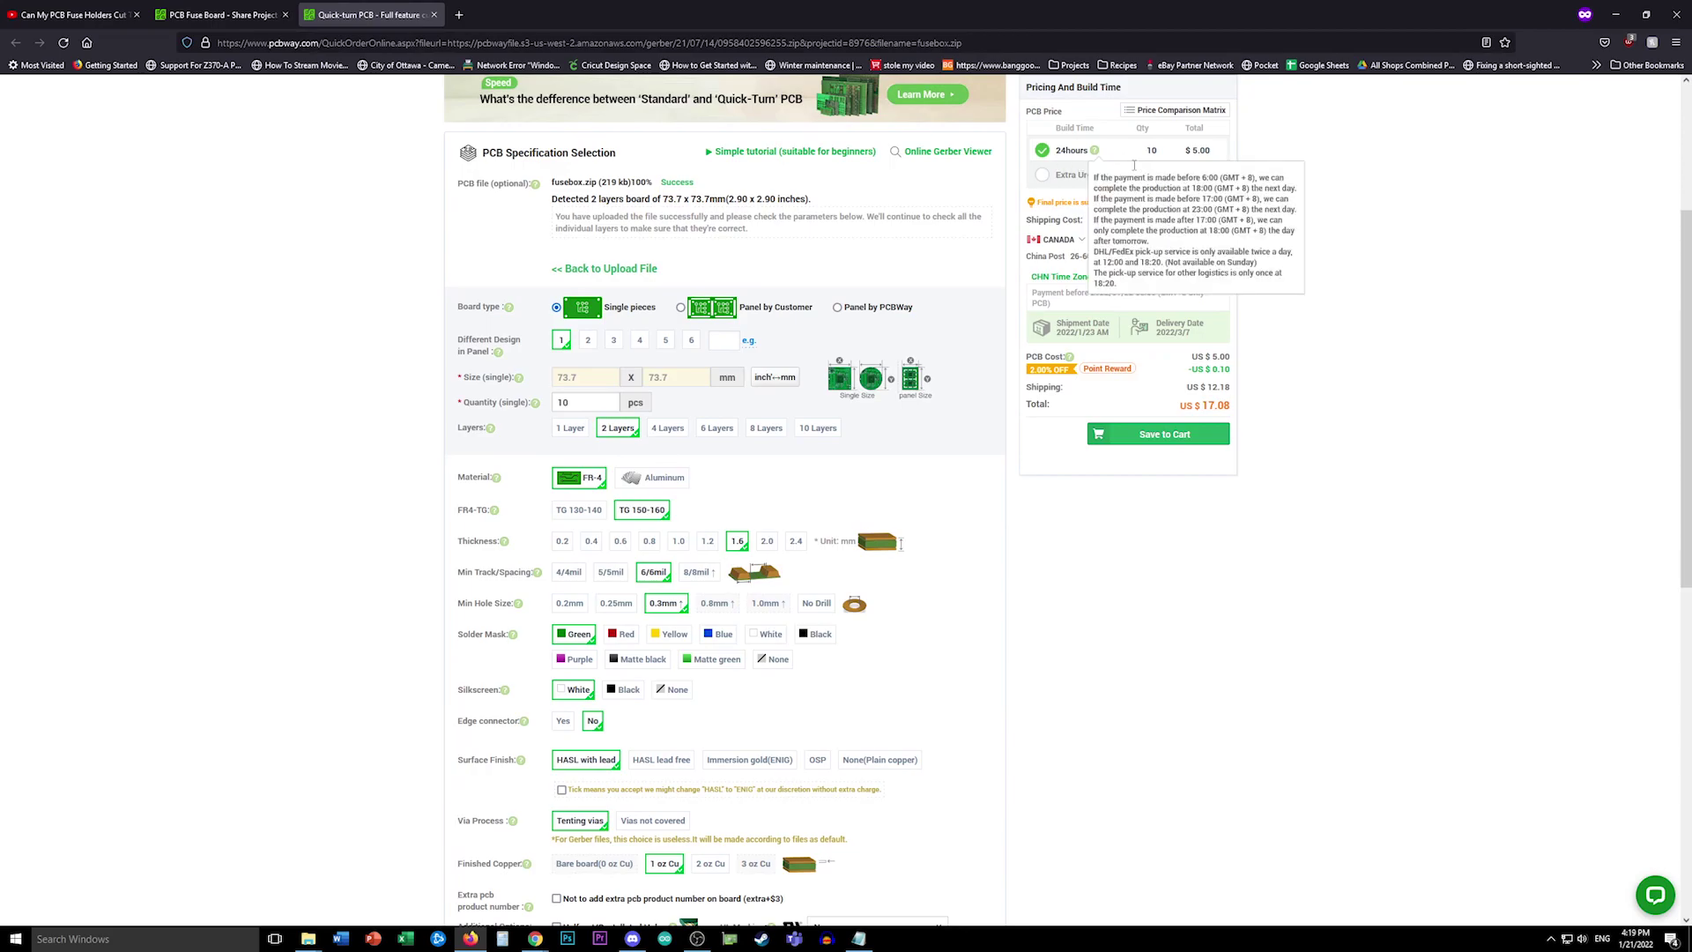
pyautogui.click(624, 638)
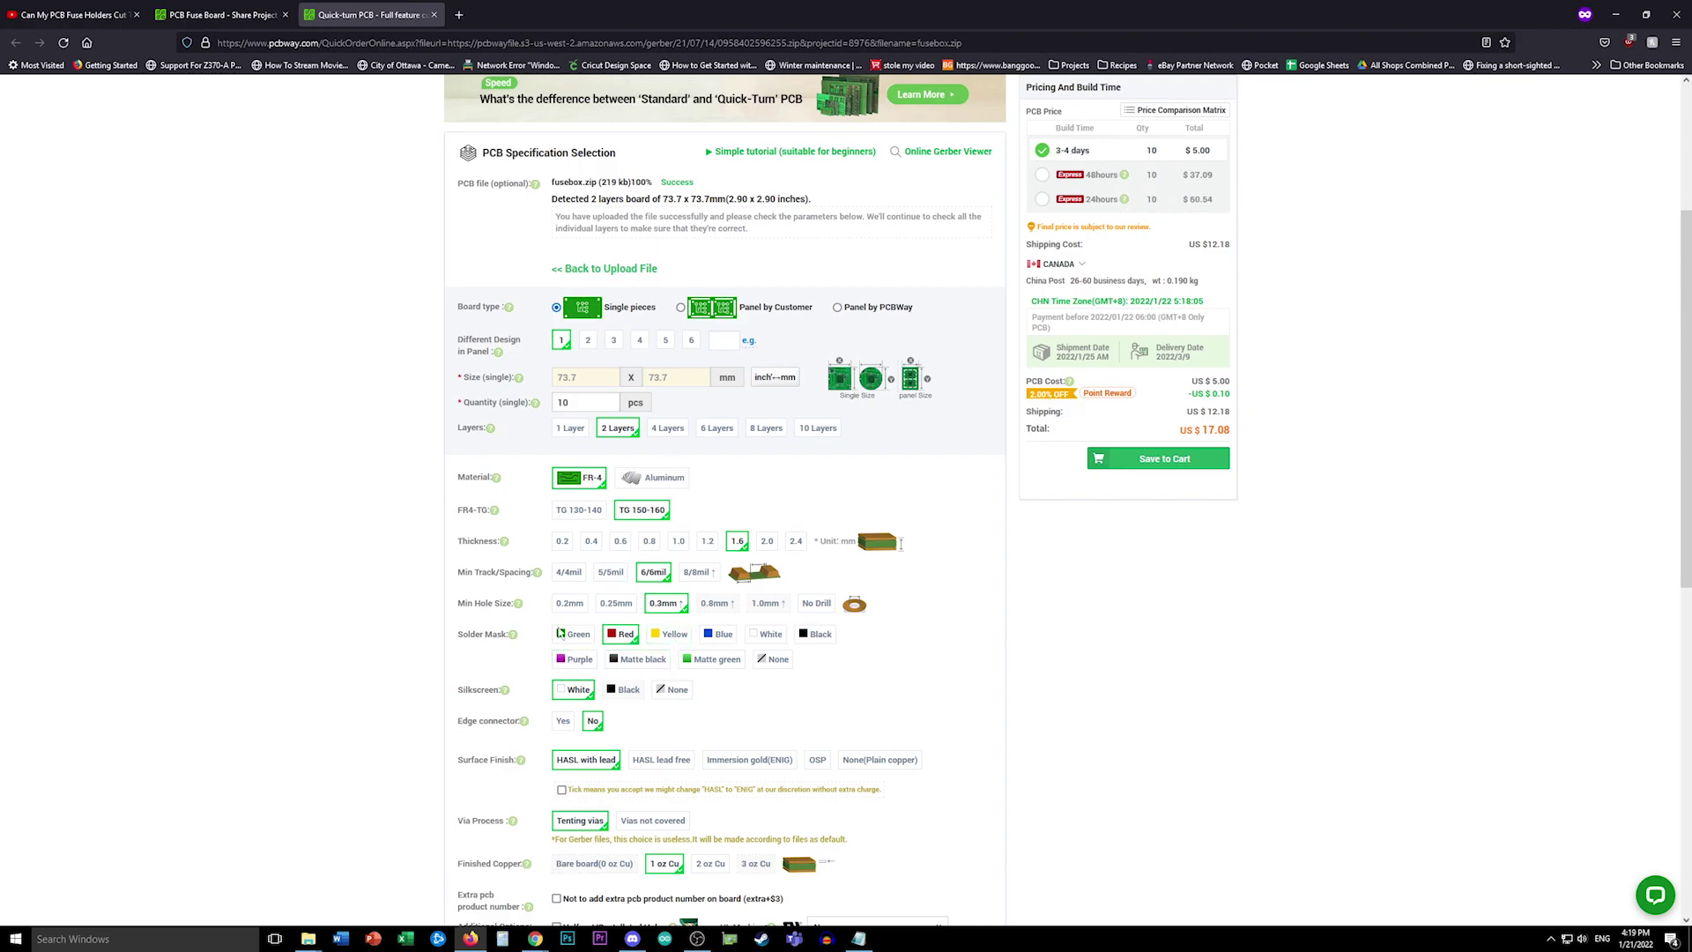
pyautogui.click(577, 660)
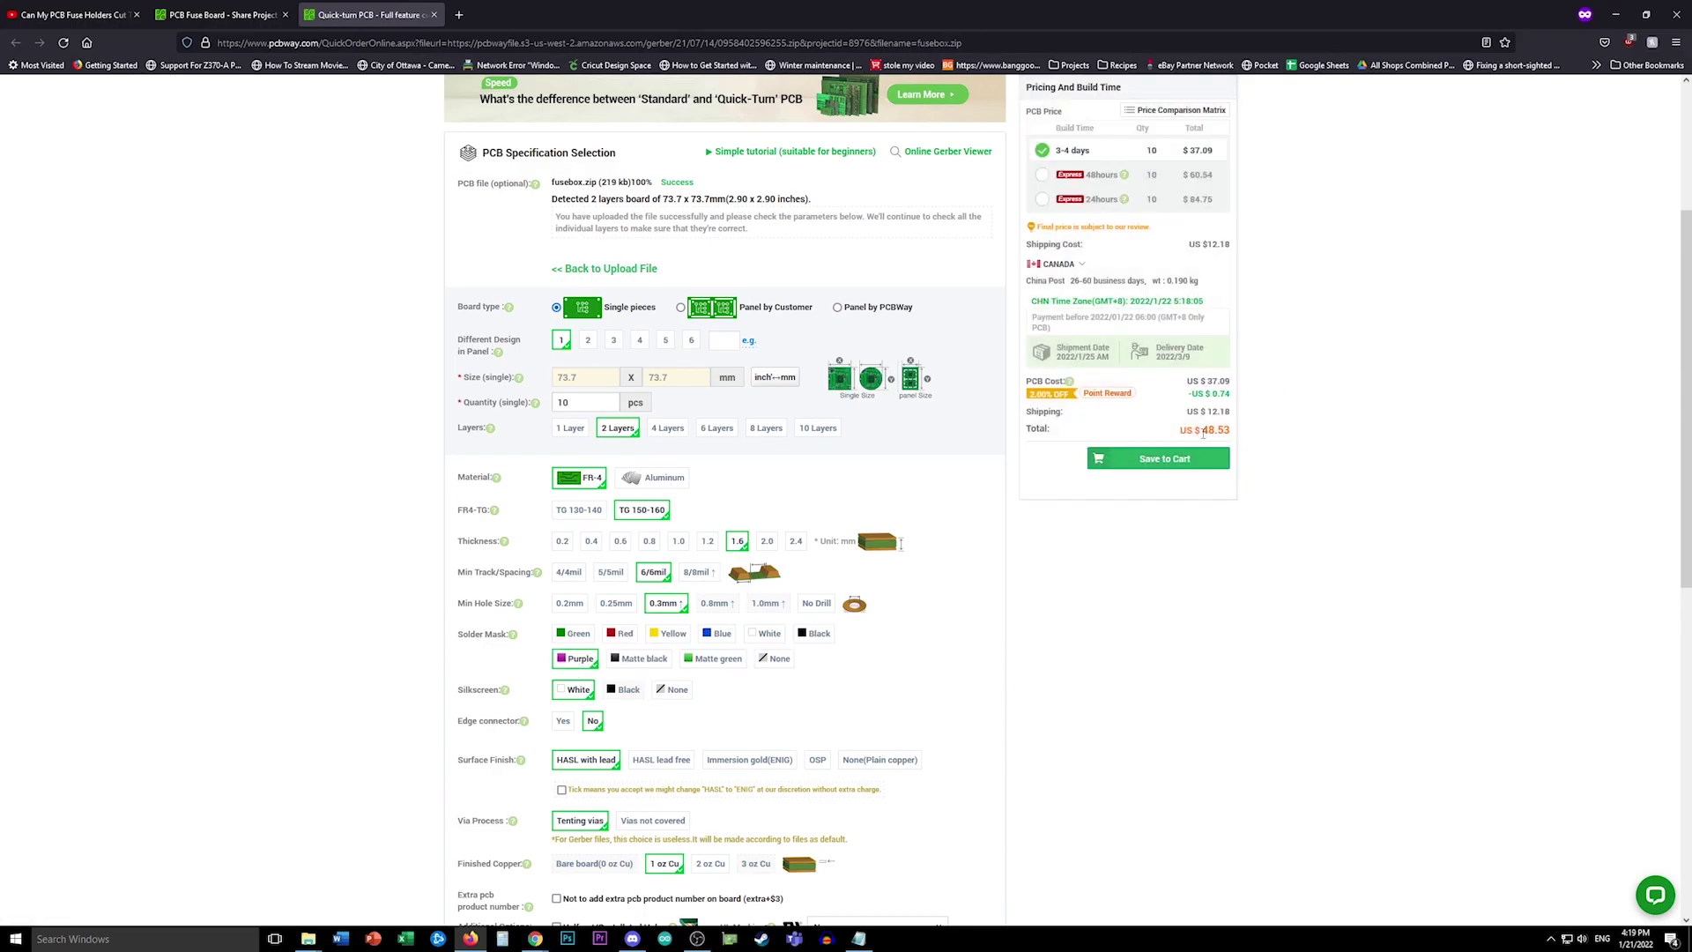
pyautogui.click(573, 642)
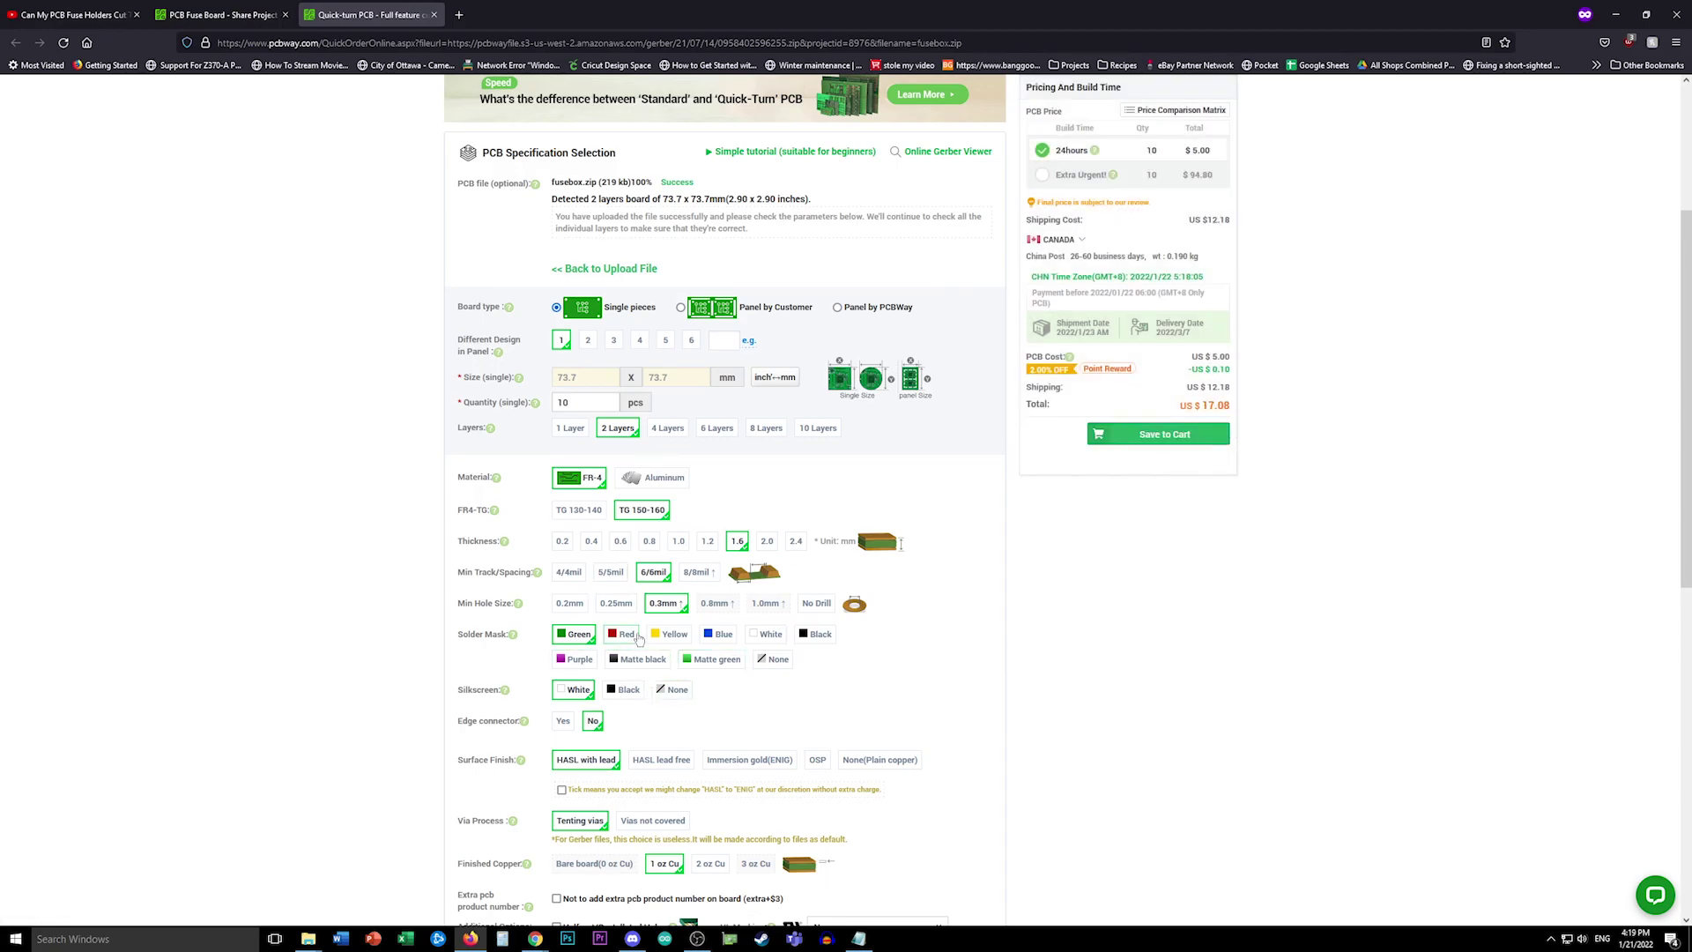
pyautogui.click(813, 638)
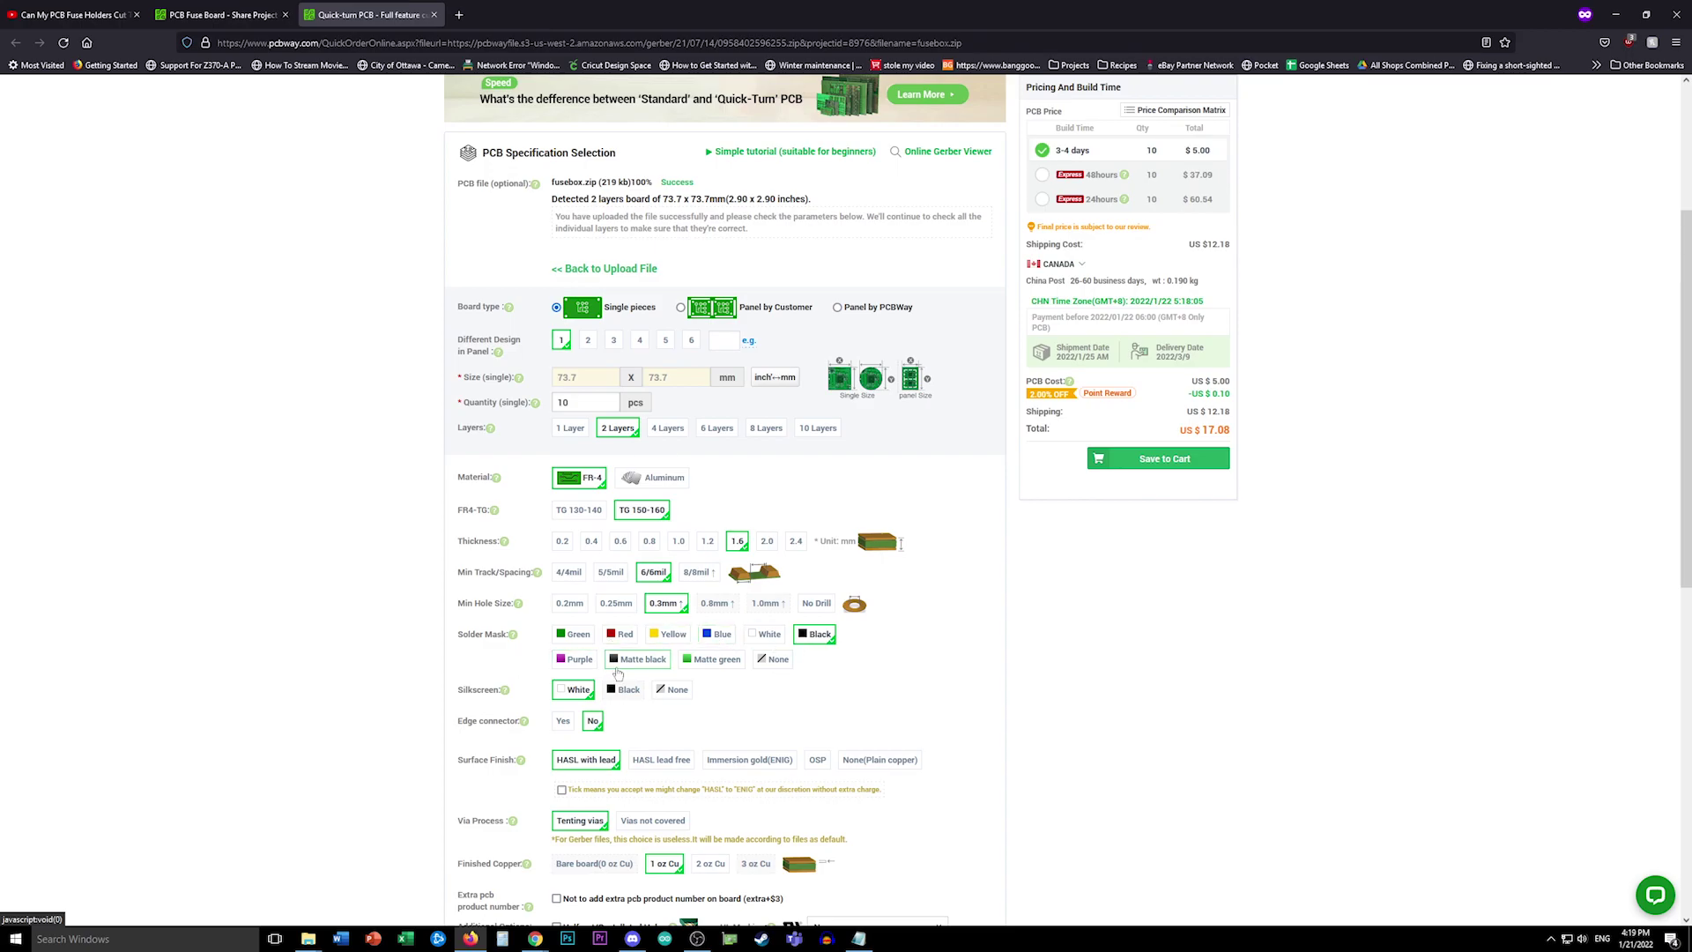
# Try the Immersion gold (ENIG) surface finish and switch back to HASL with lead
pyautogui.scroll(-1, 701, 636)
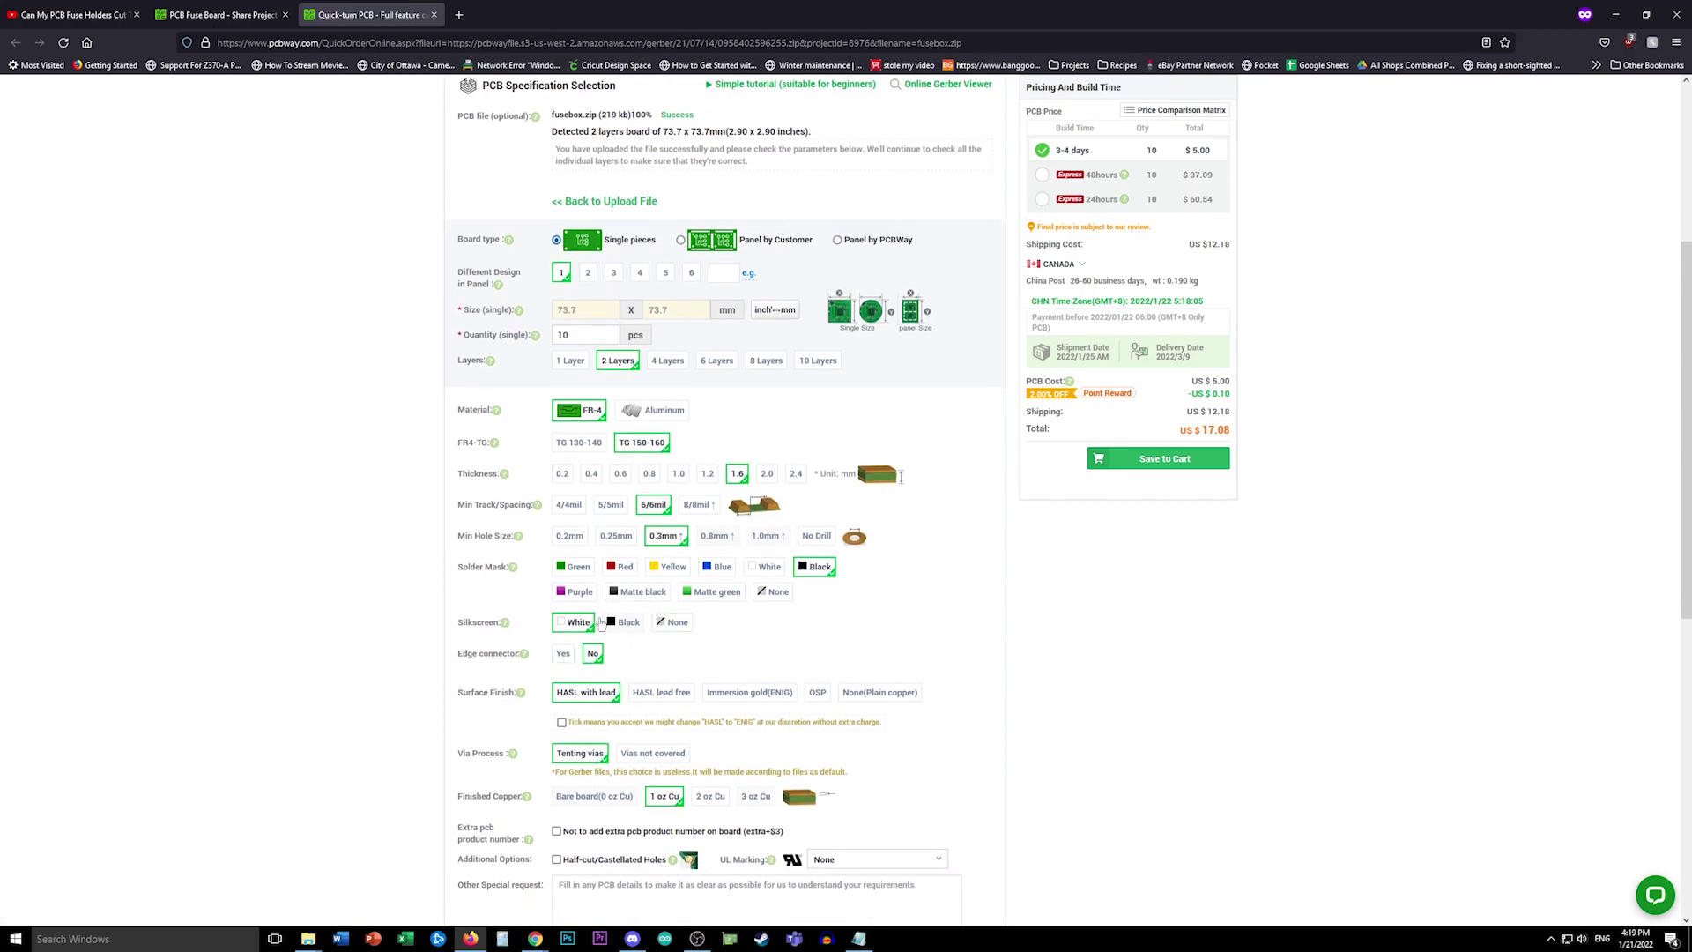
pyautogui.scroll(-1, 595, 639)
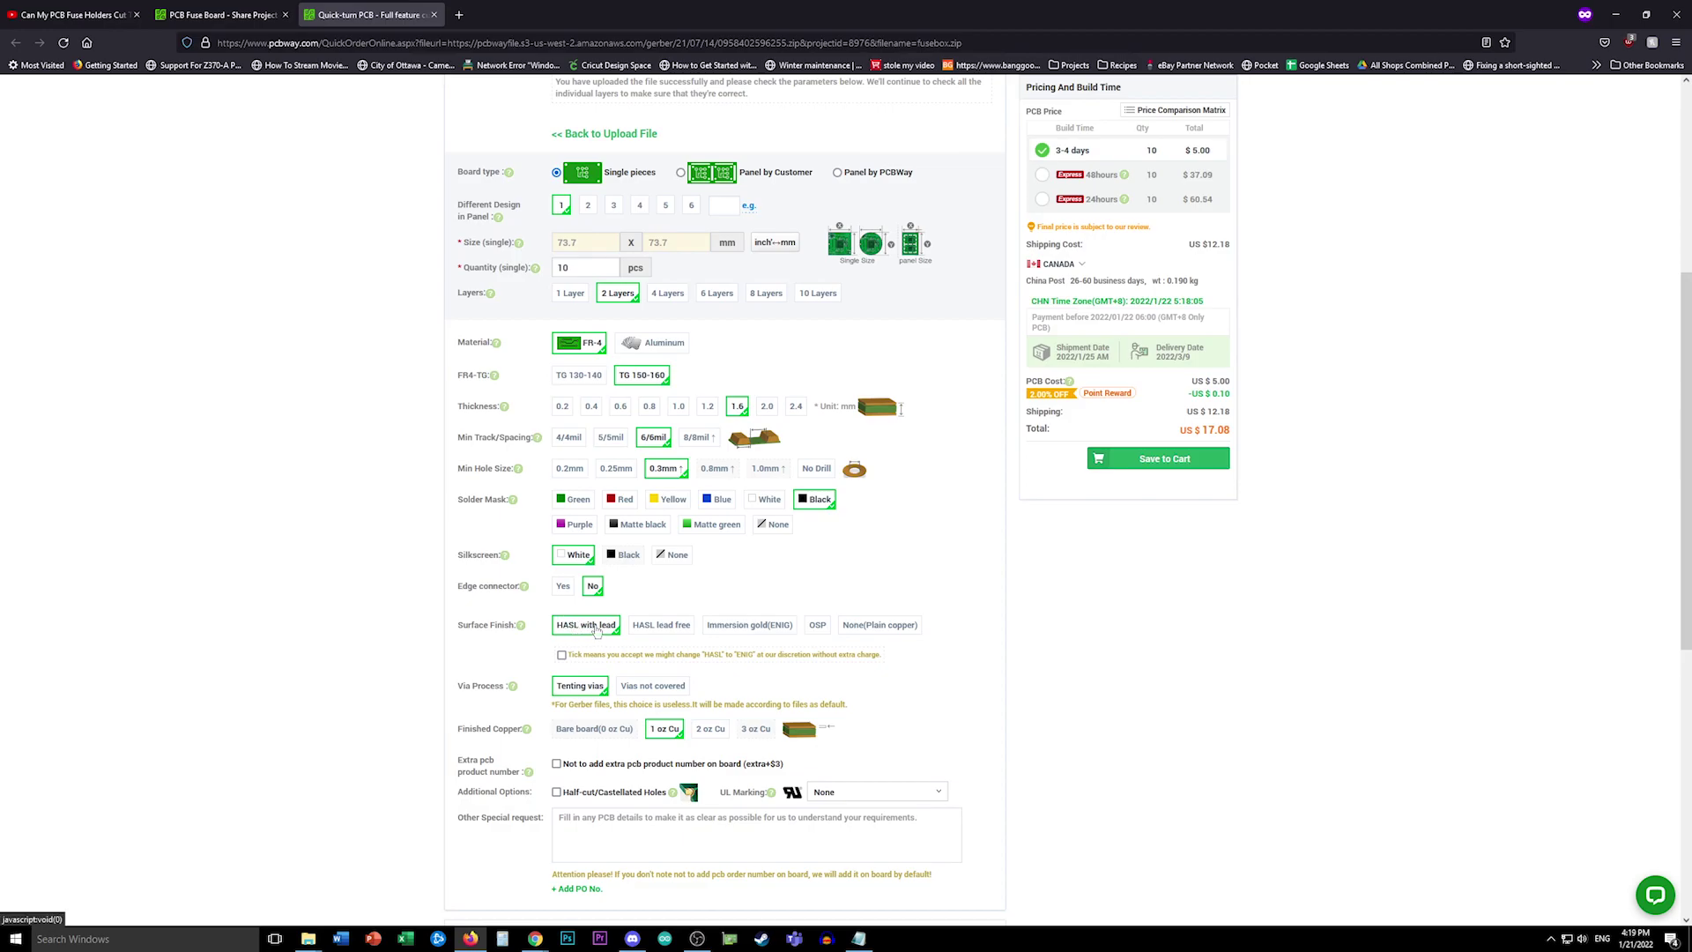
pyautogui.click(760, 628)
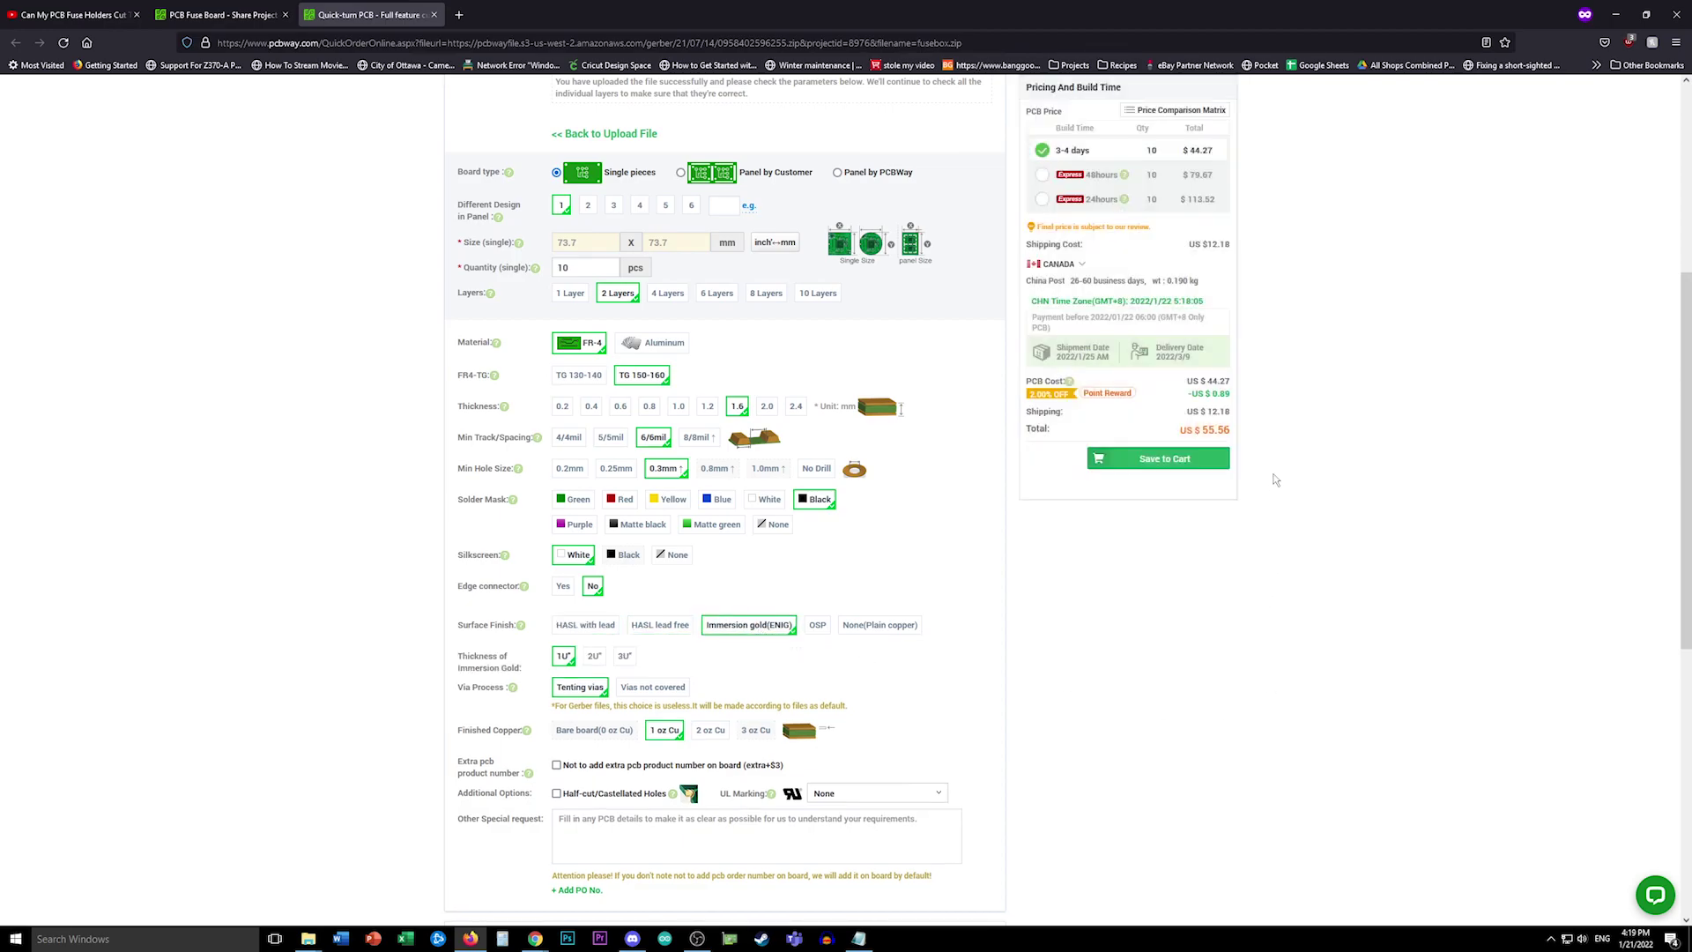
pyautogui.click(586, 626)
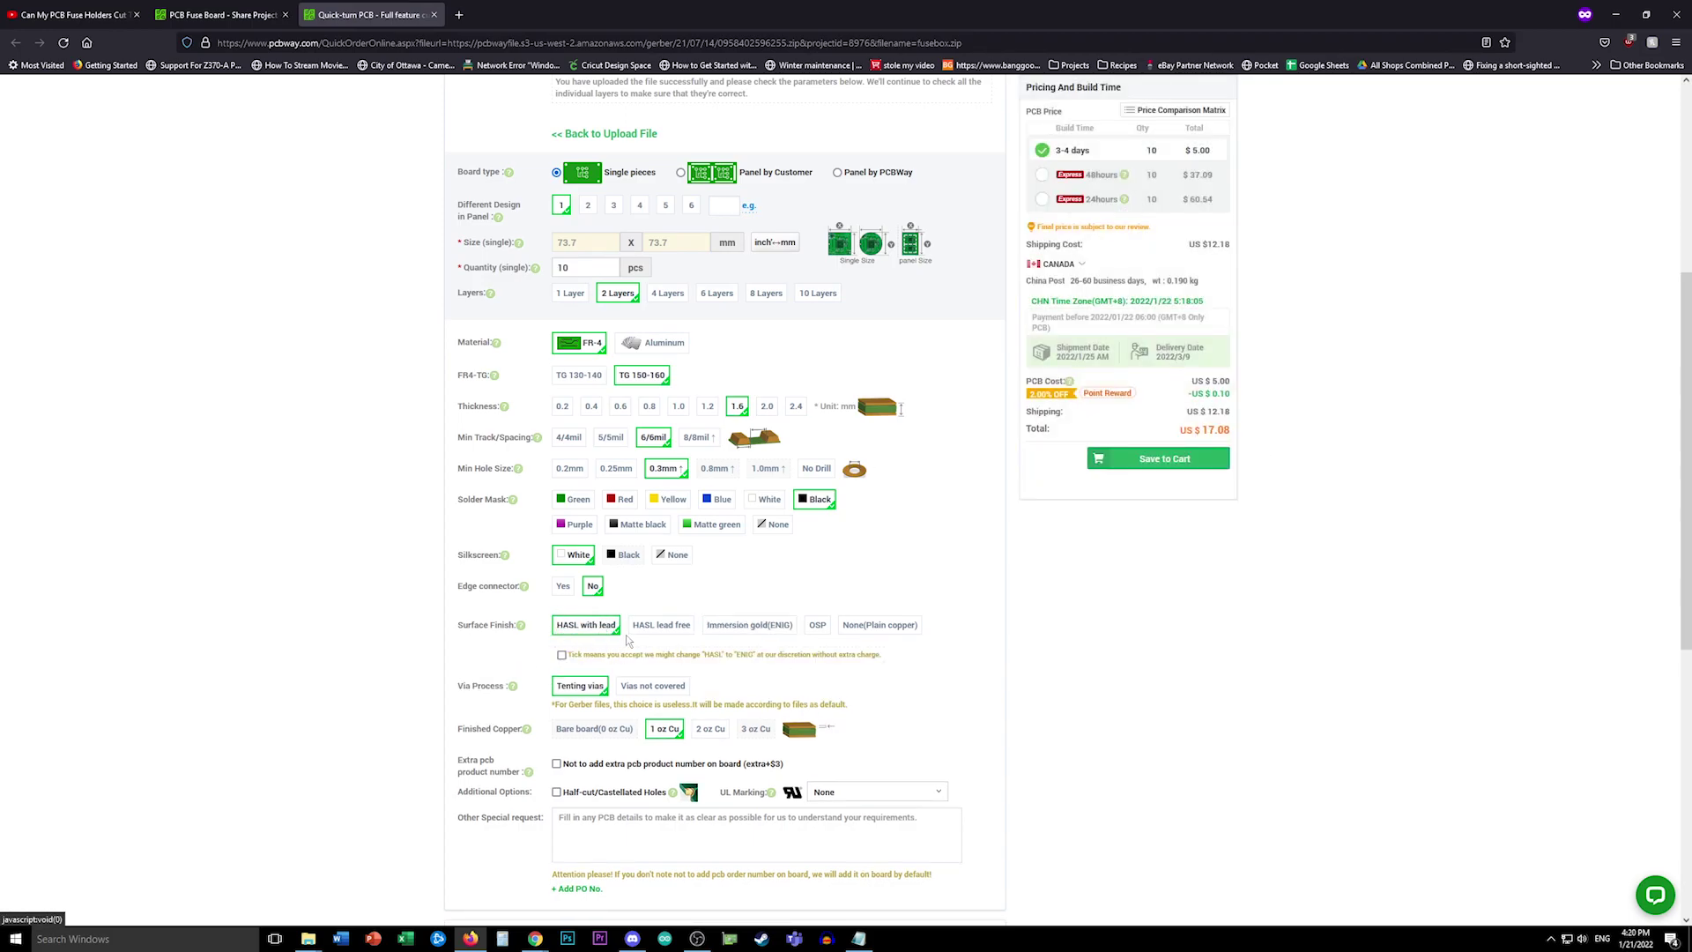
# Accept a possible change from HASL to ENIG without extra charge and set the finished copper to 2 oz Cu
pyautogui.scroll(-1, 593, 584)
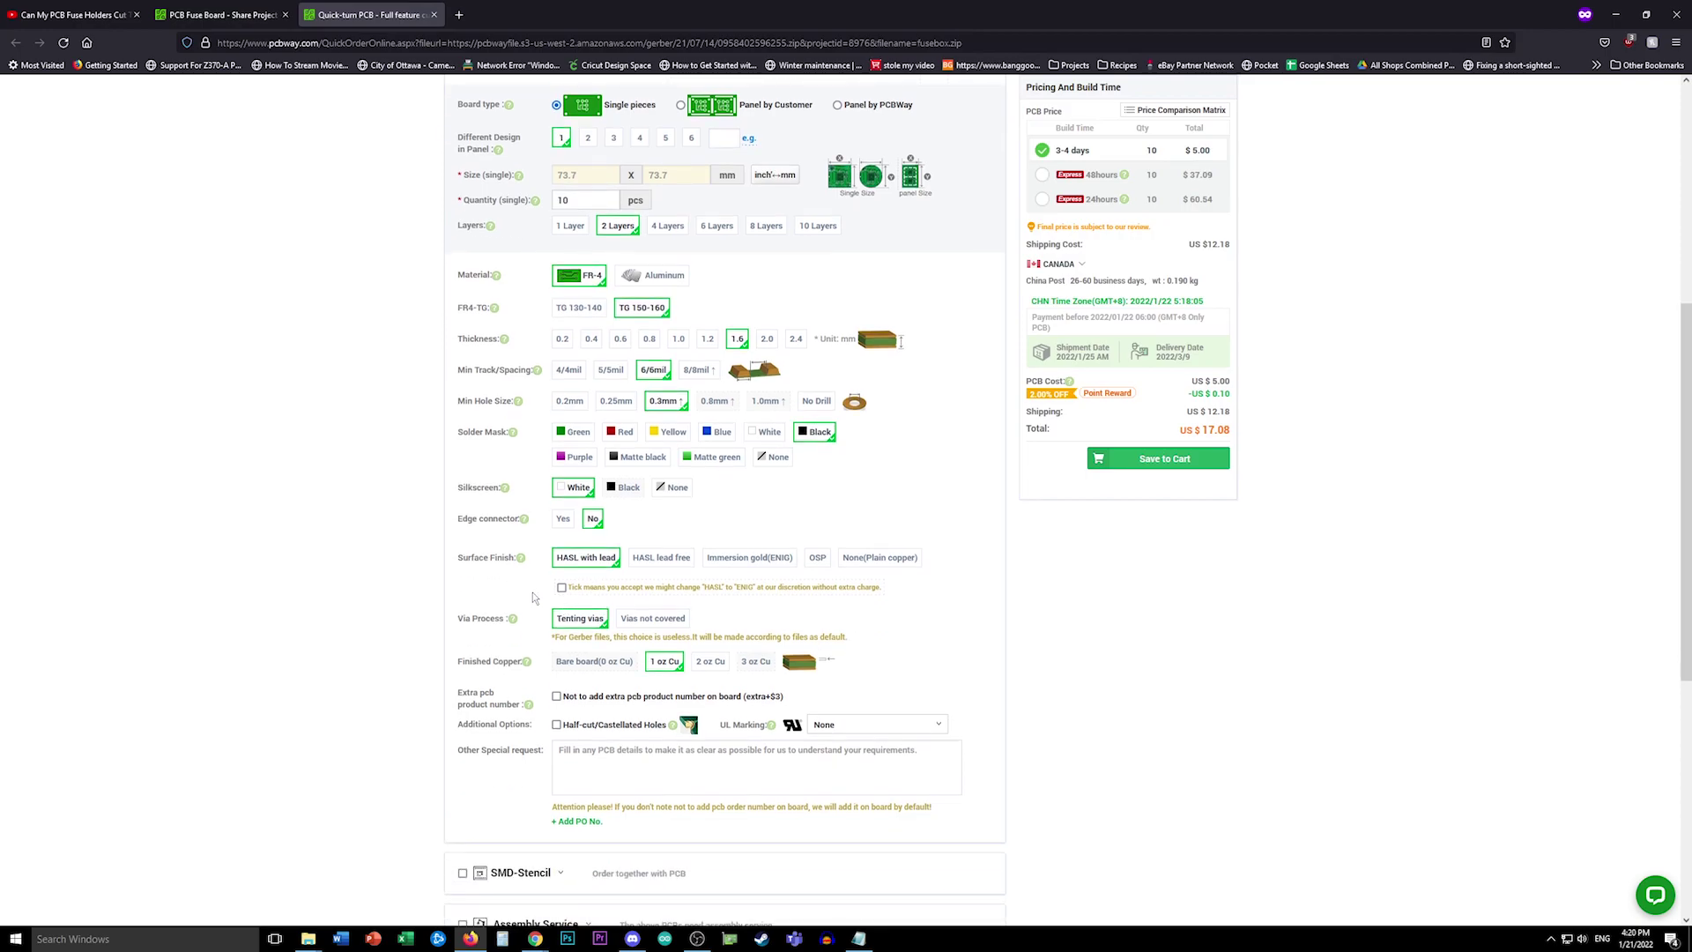
pyautogui.scroll(-1, 530, 593)
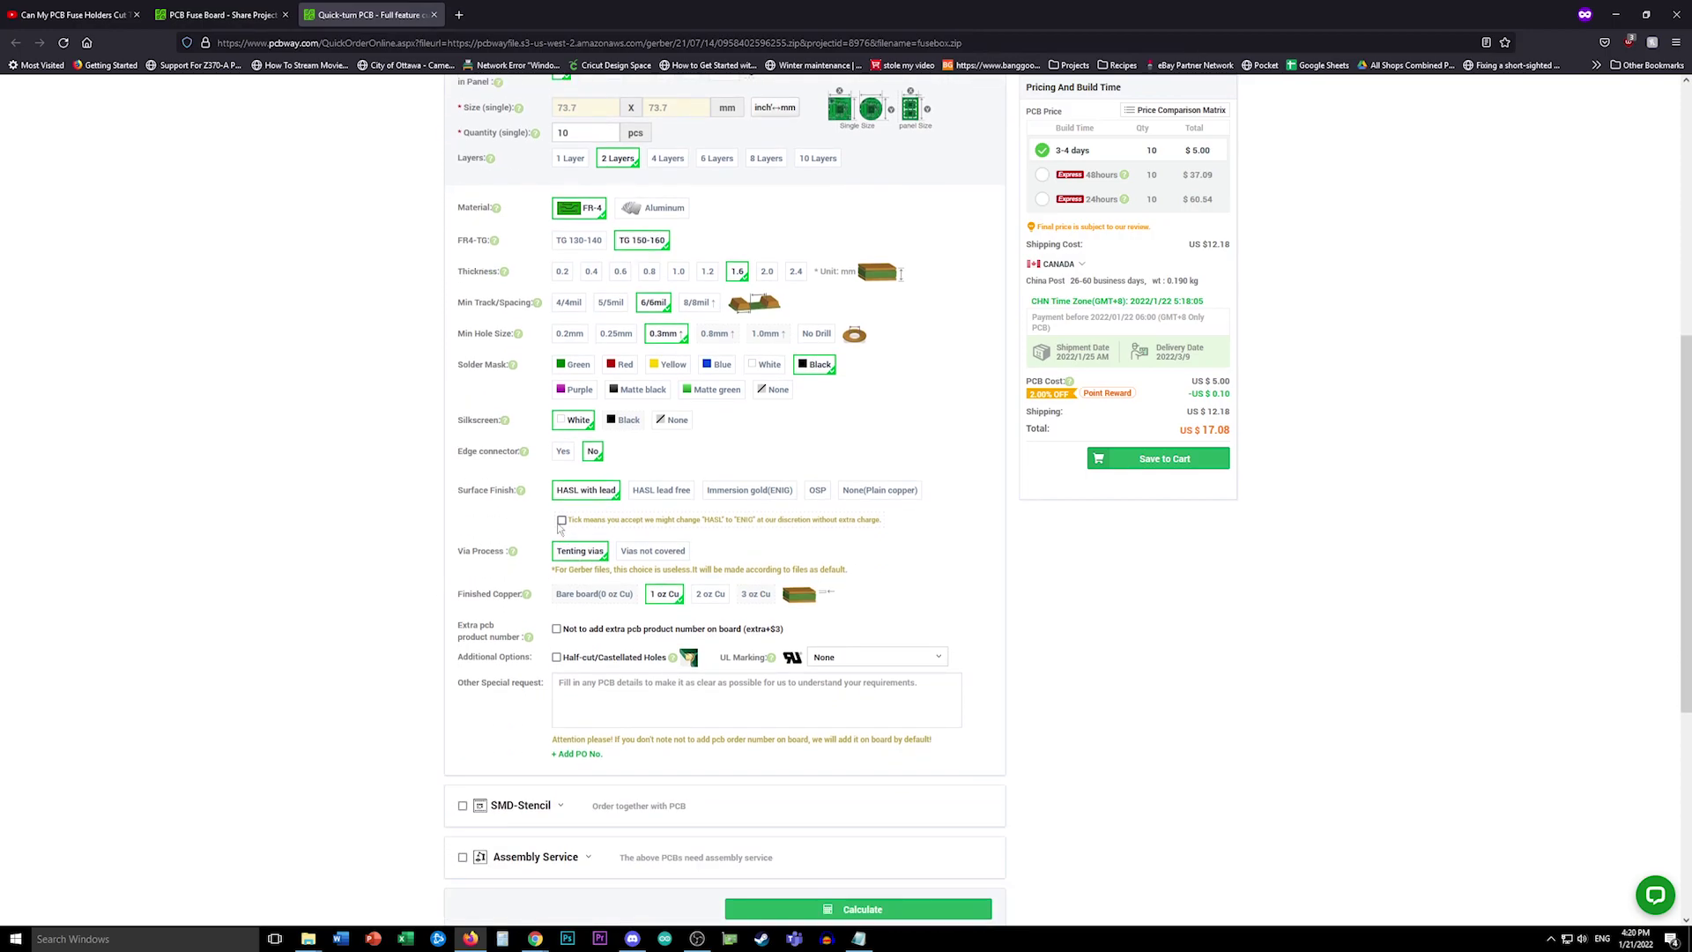
pyautogui.doubleClick(737, 521)
pyautogui.click(561, 520)
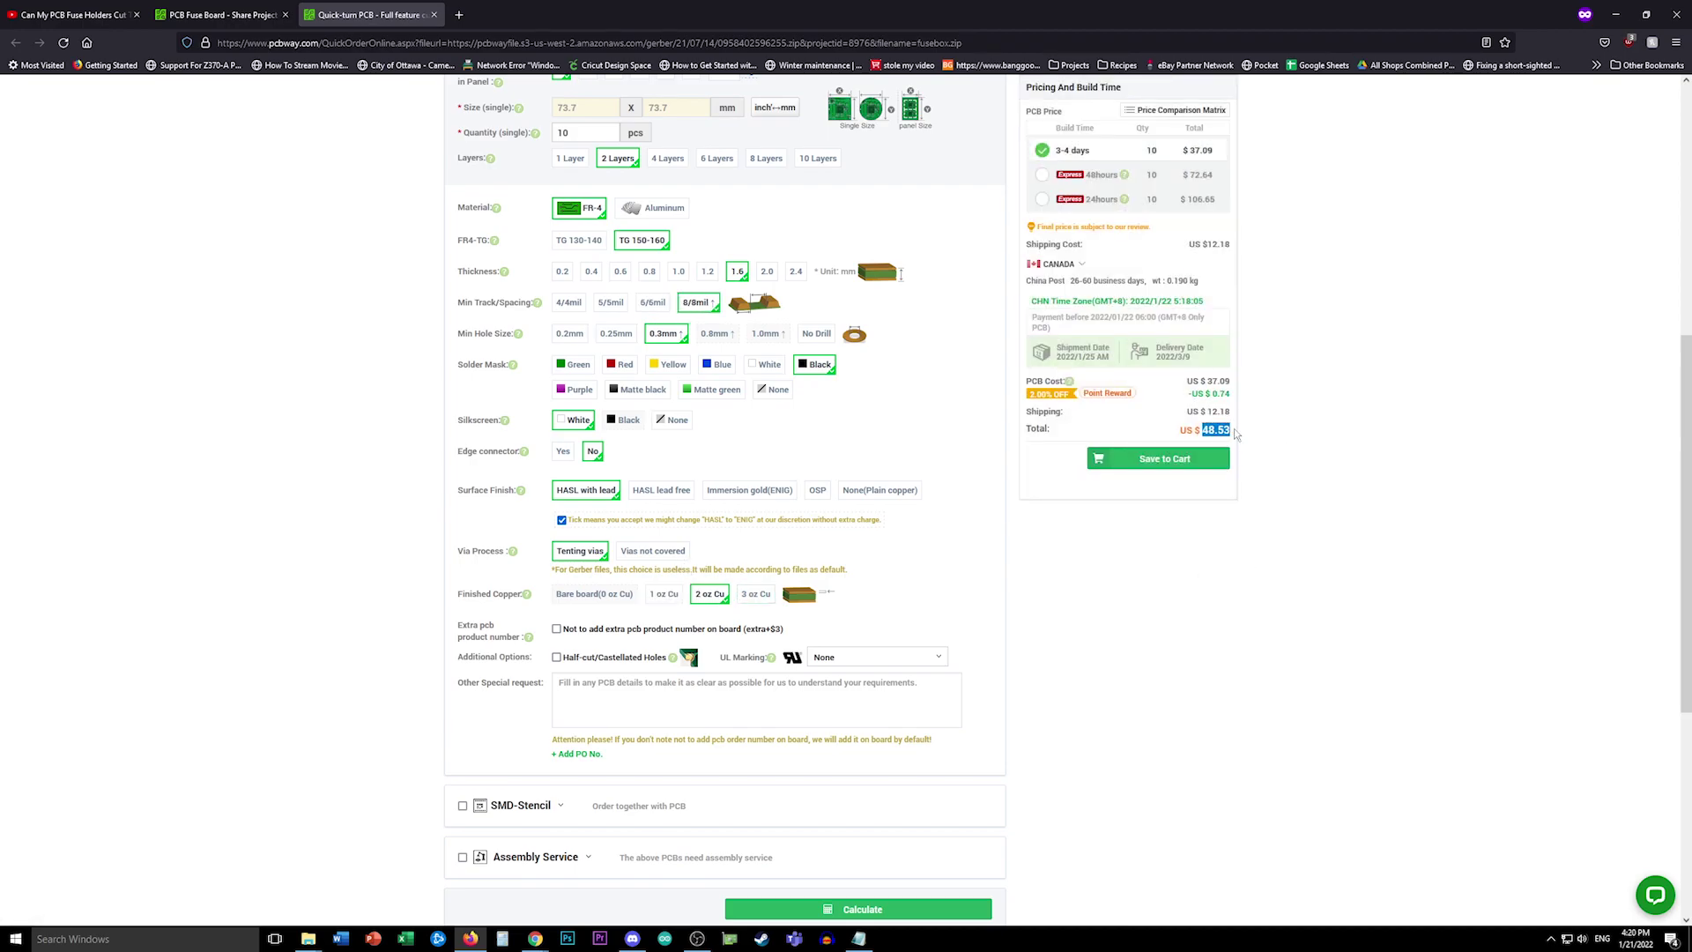
# Set the finished copper back to 1 oz Cu
pyautogui.scroll(3, 906, 517)
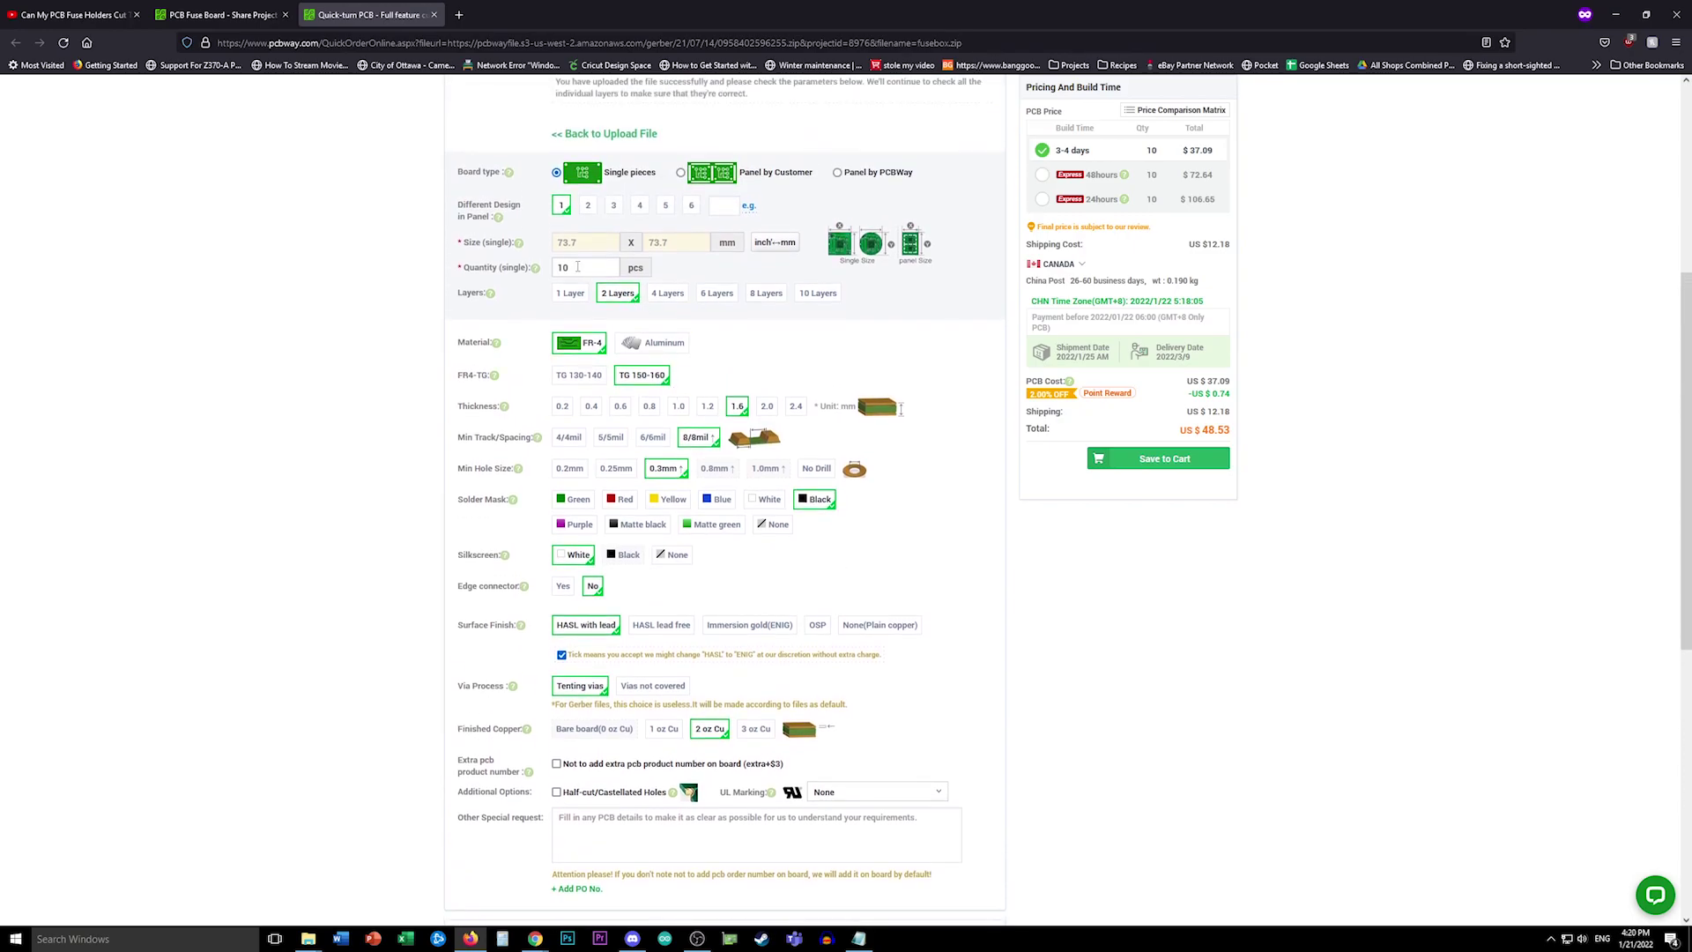
pyautogui.scroll(-2, 862, 673)
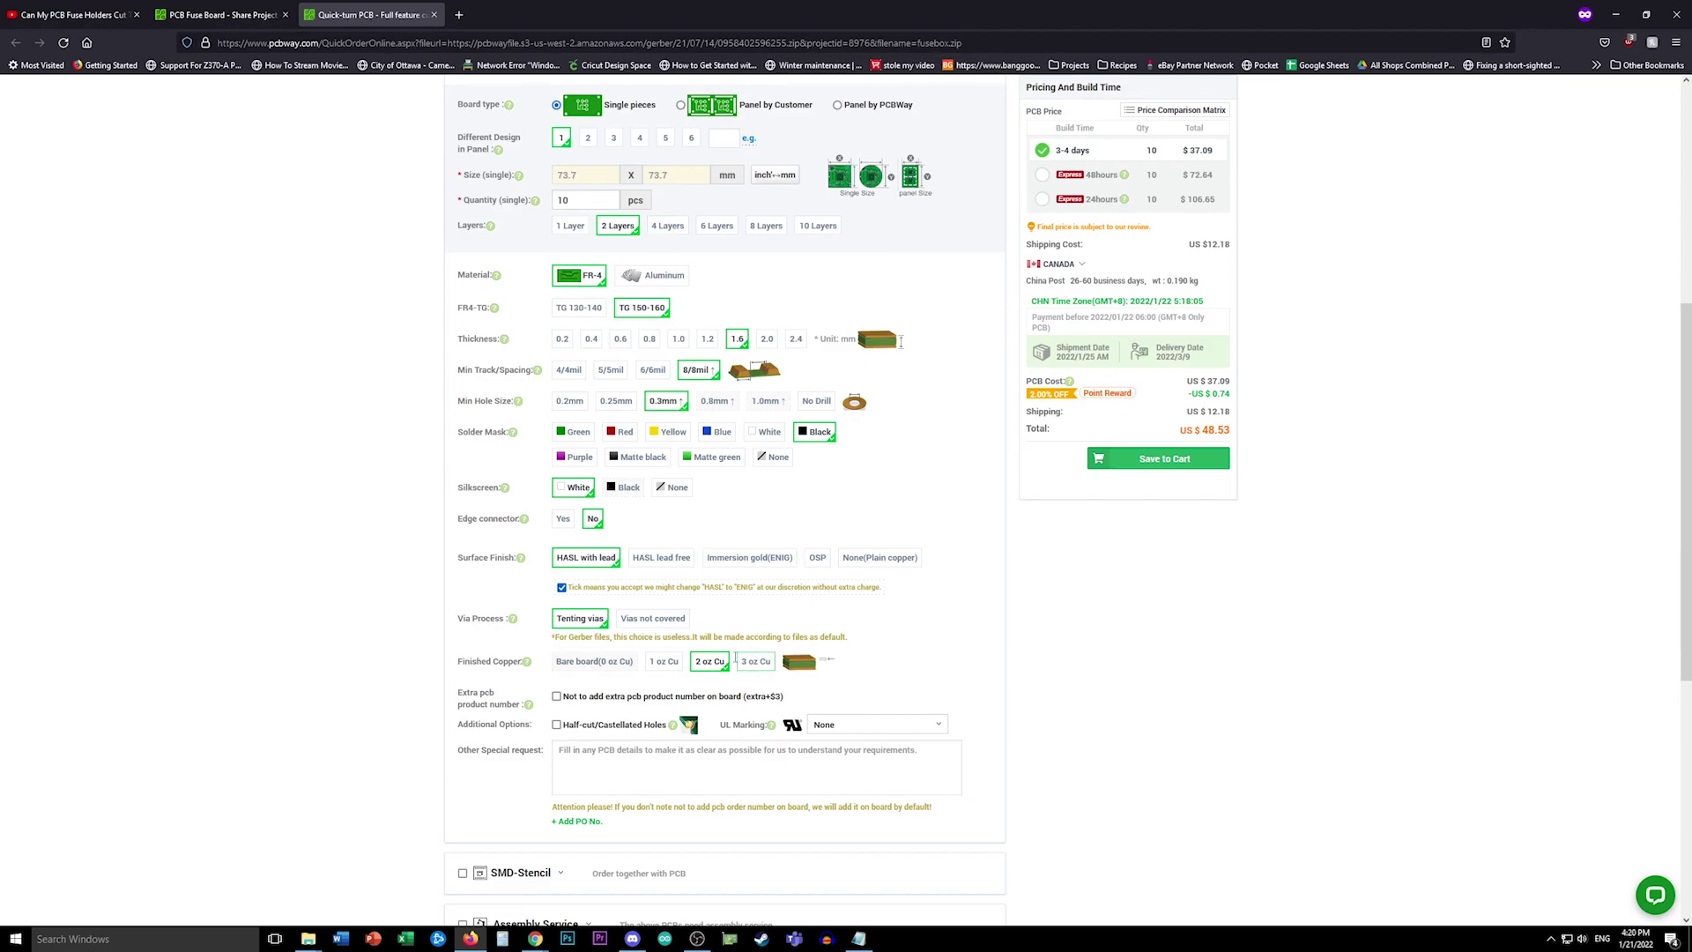
pyautogui.click(668, 662)
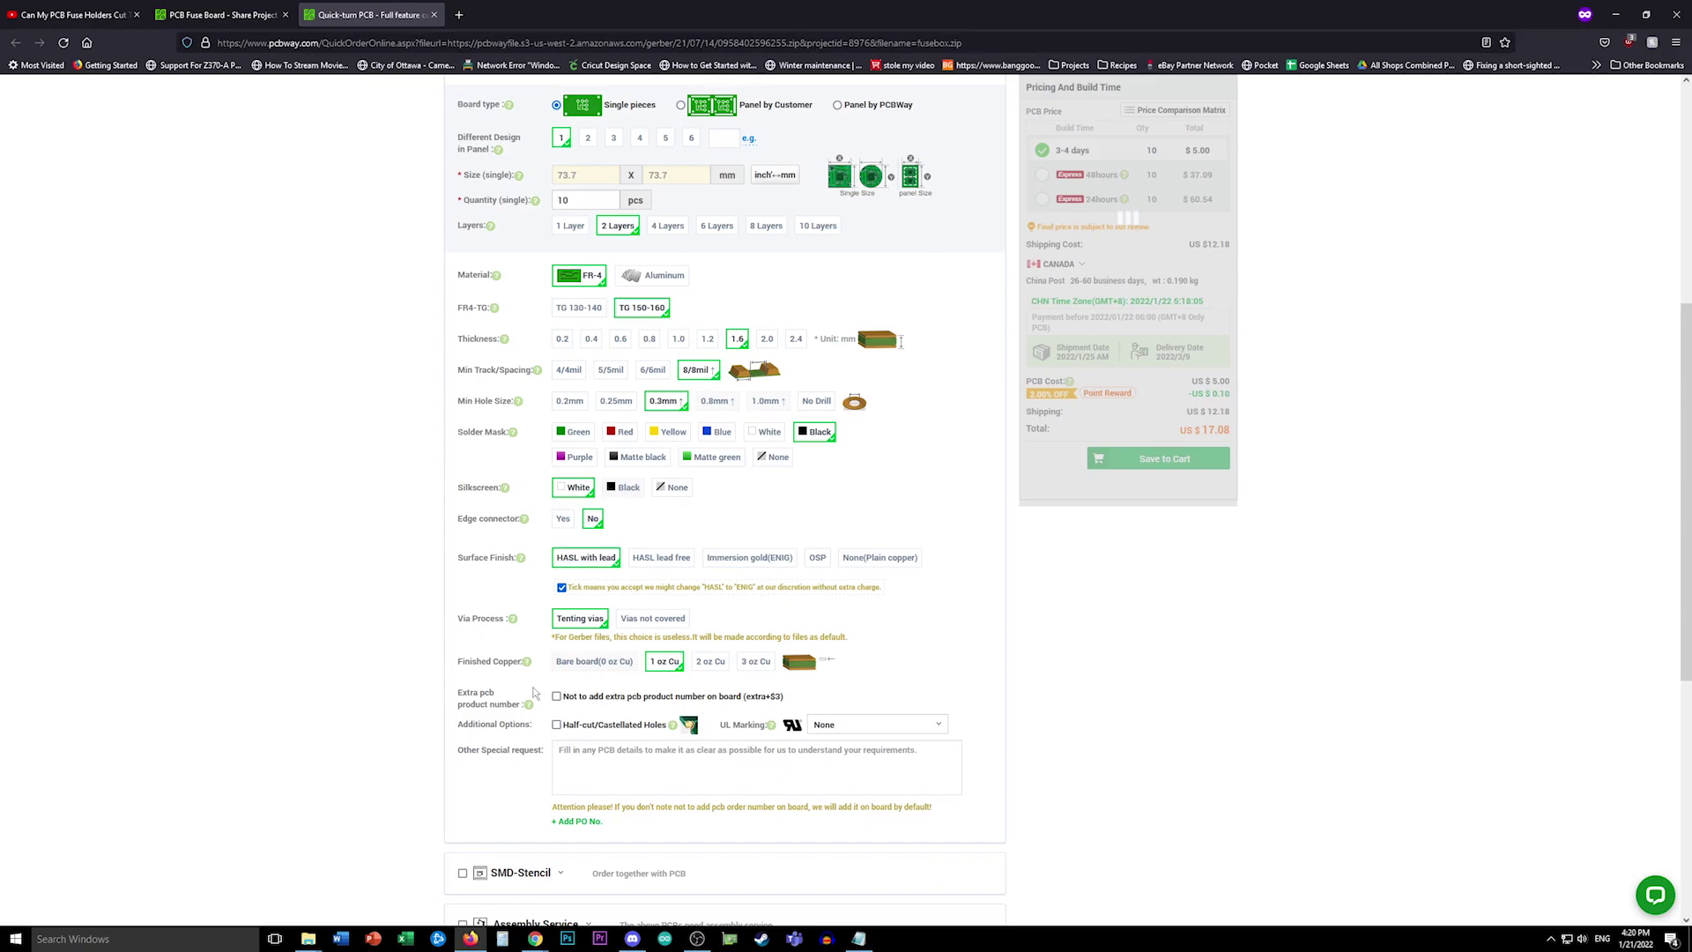
# Enable the option not to add the extra PCB product number on the board
pyautogui.scroll(-1, 571, 690)
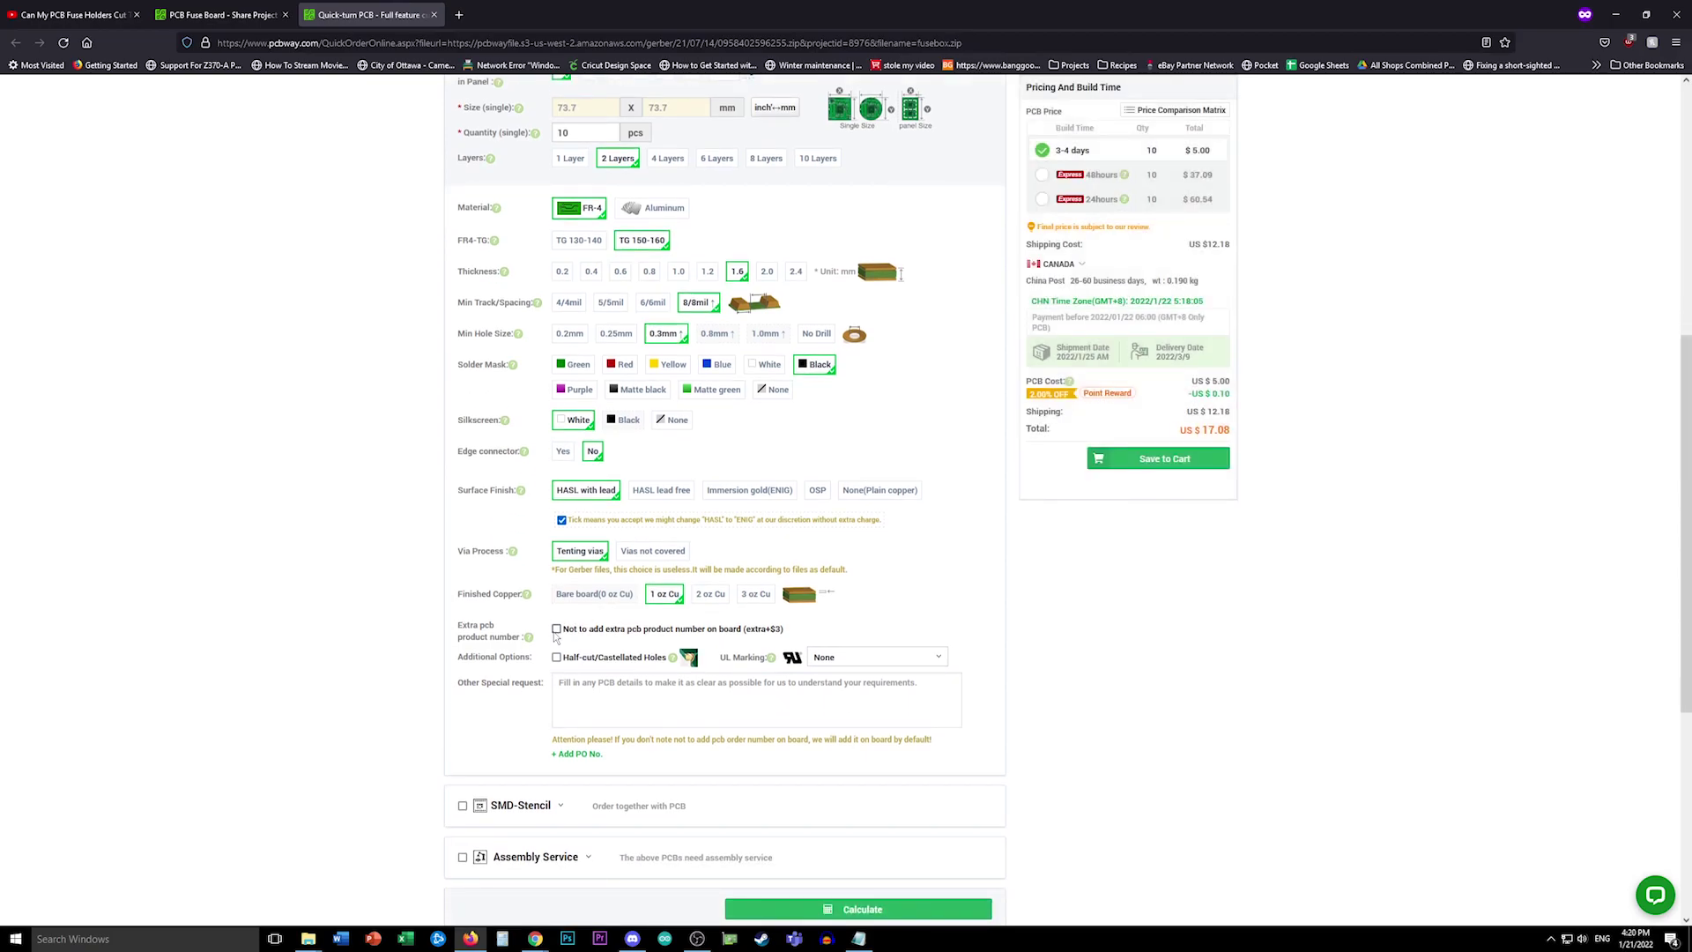
pyautogui.click(557, 629)
pyautogui.scroll(-1, 606, 691)
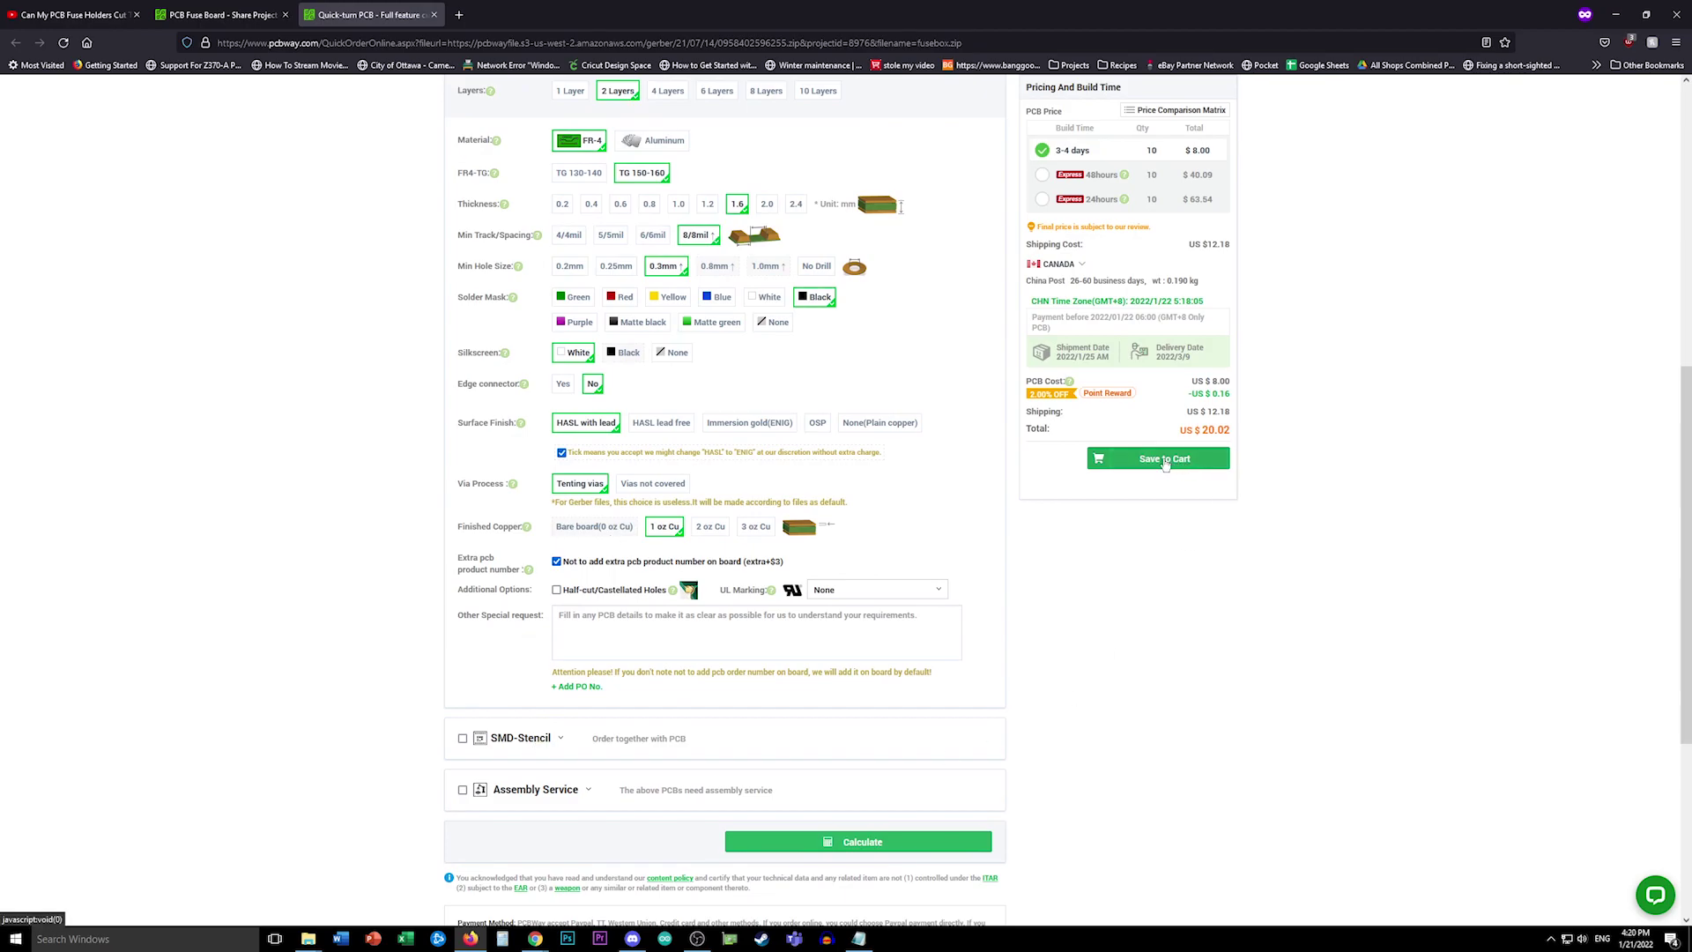
# Review the complete board specification together with the pricing and build time summary
pyautogui.scroll(8, 1186, 637)
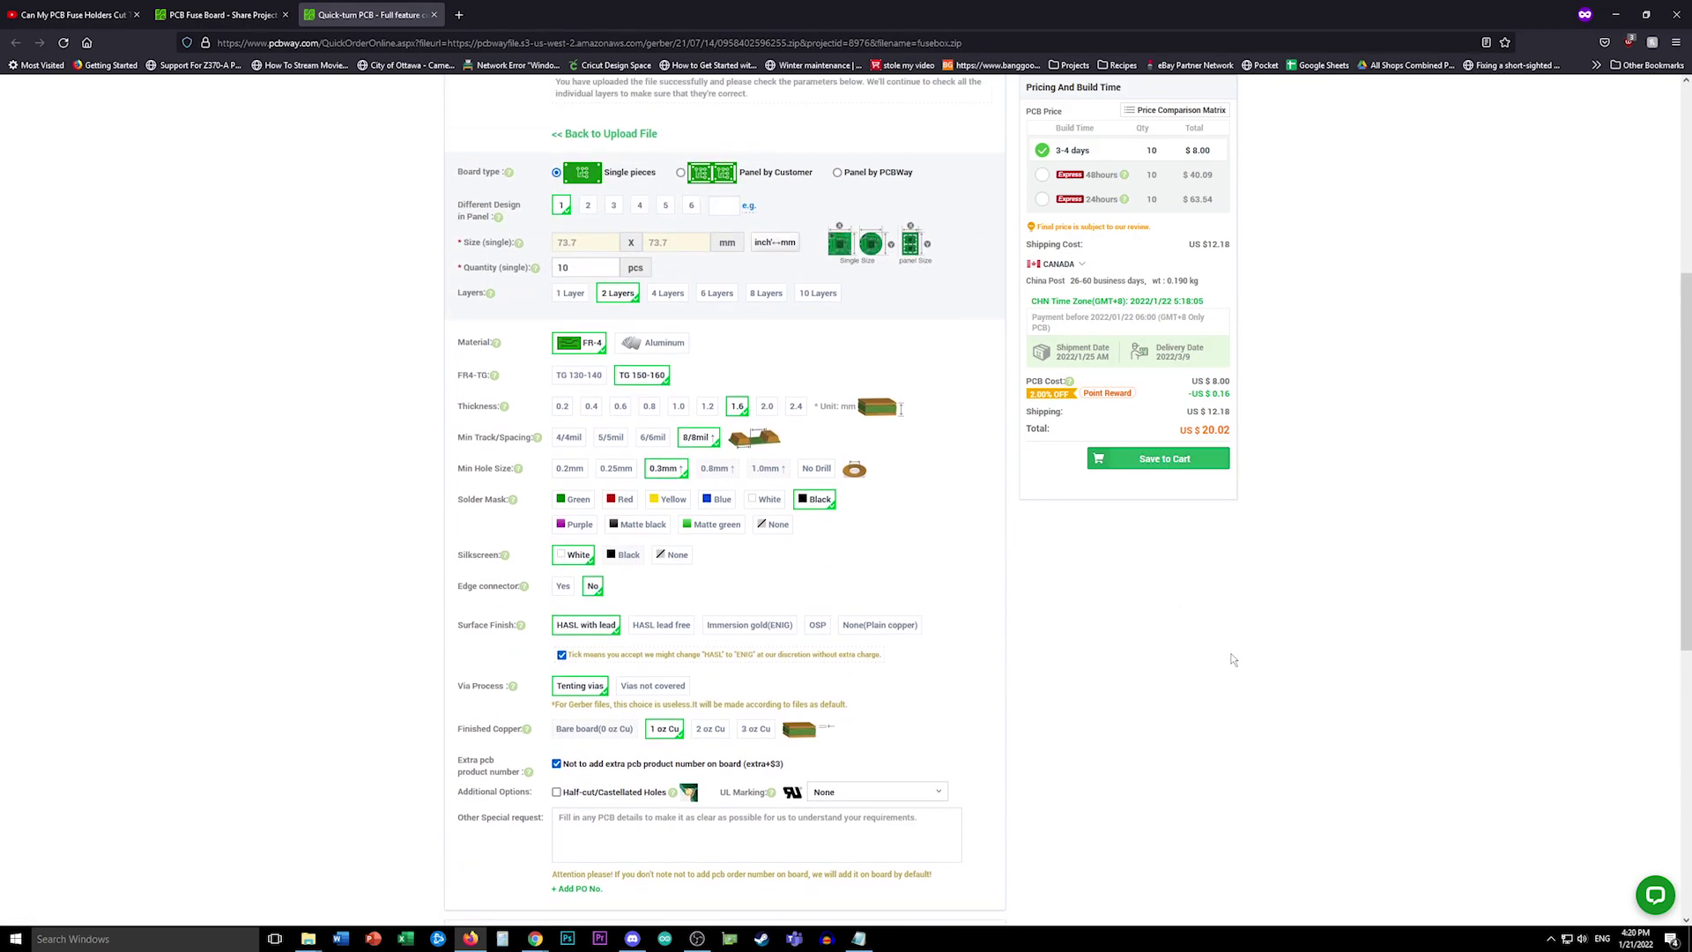
pyautogui.scroll(3, 1187, 644)
pyautogui.scroll(-3, 1021, 606)
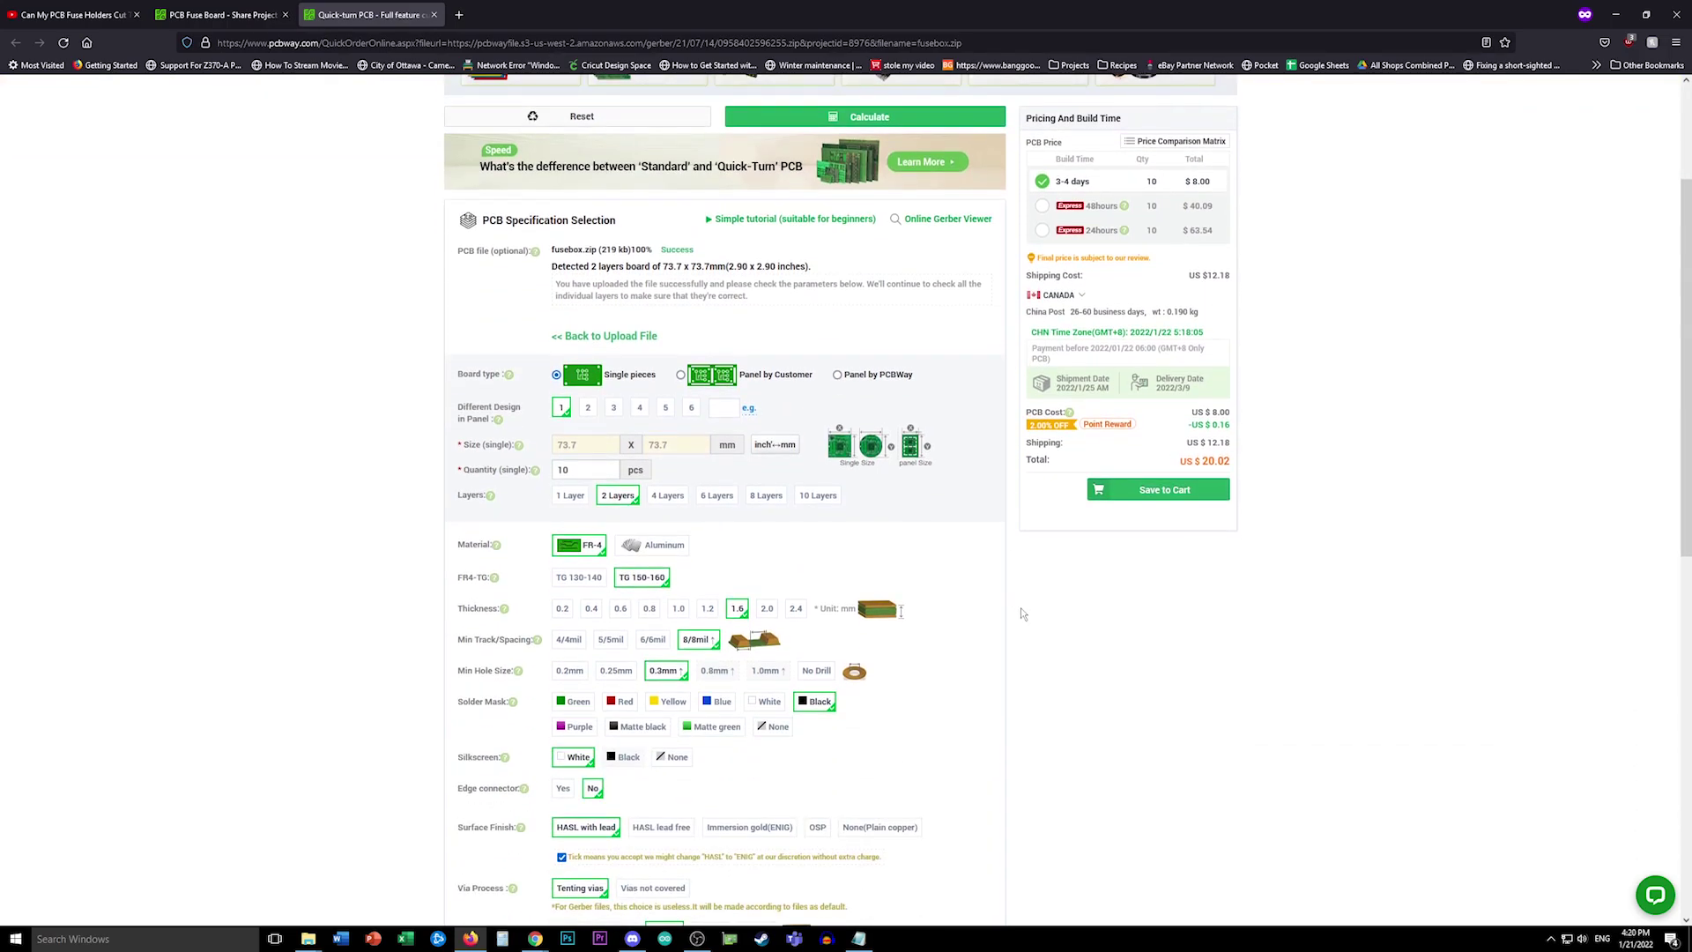
pyautogui.scroll(2, 1020, 606)
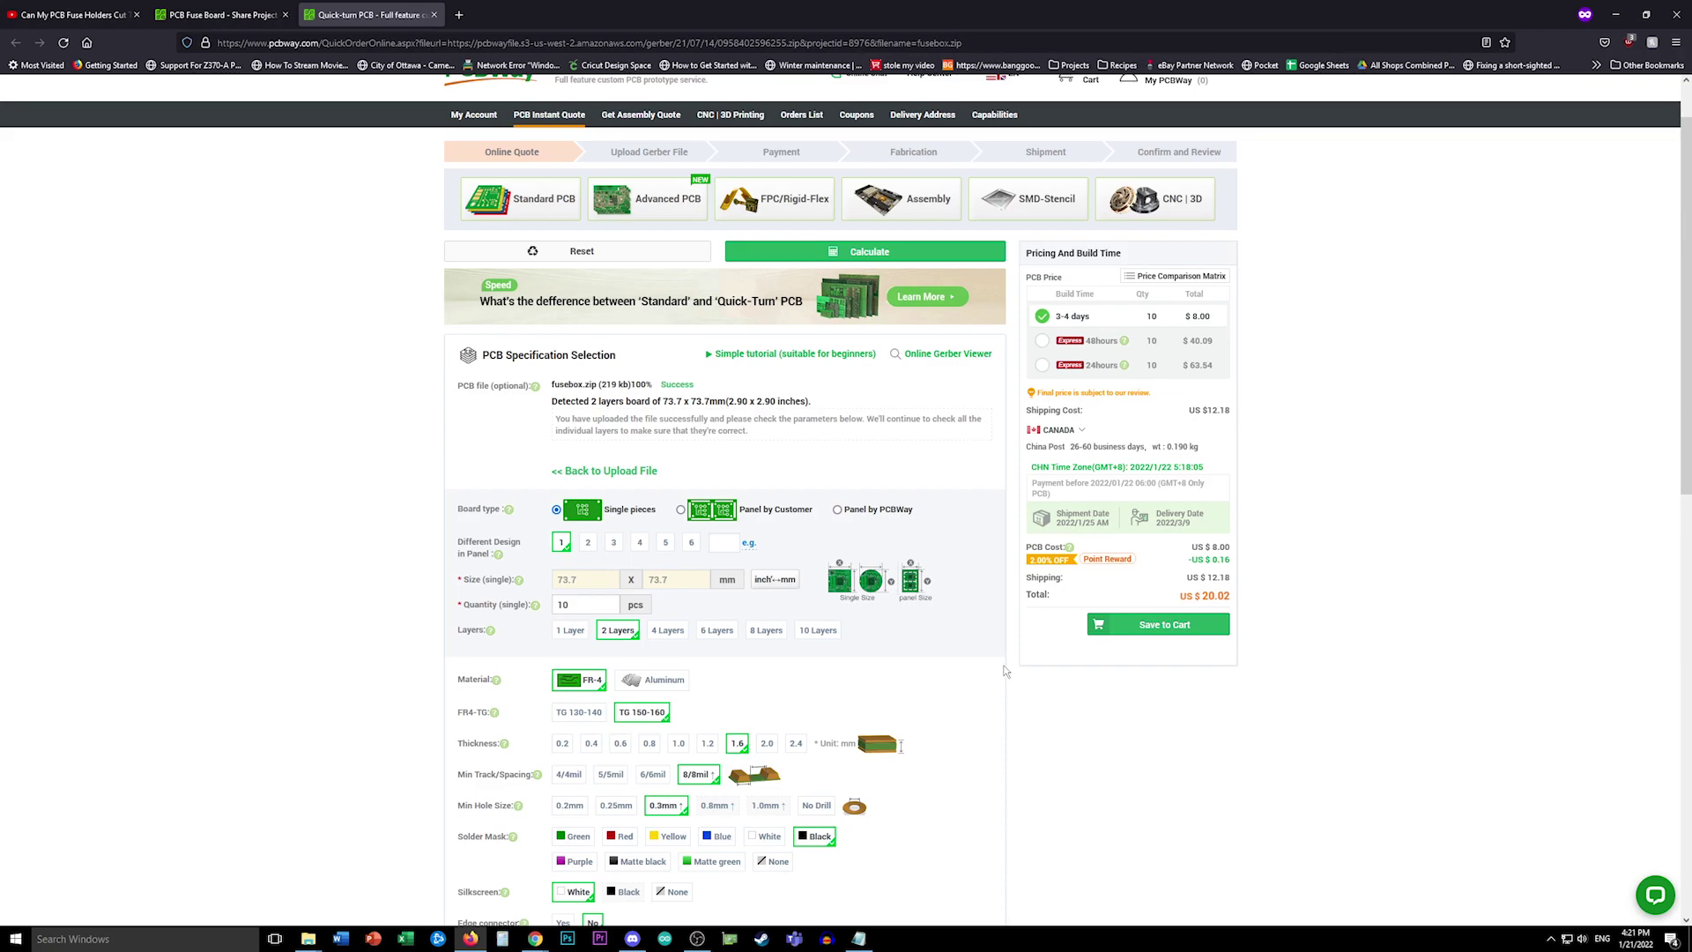
pyautogui.scroll(-6, 1004, 671)
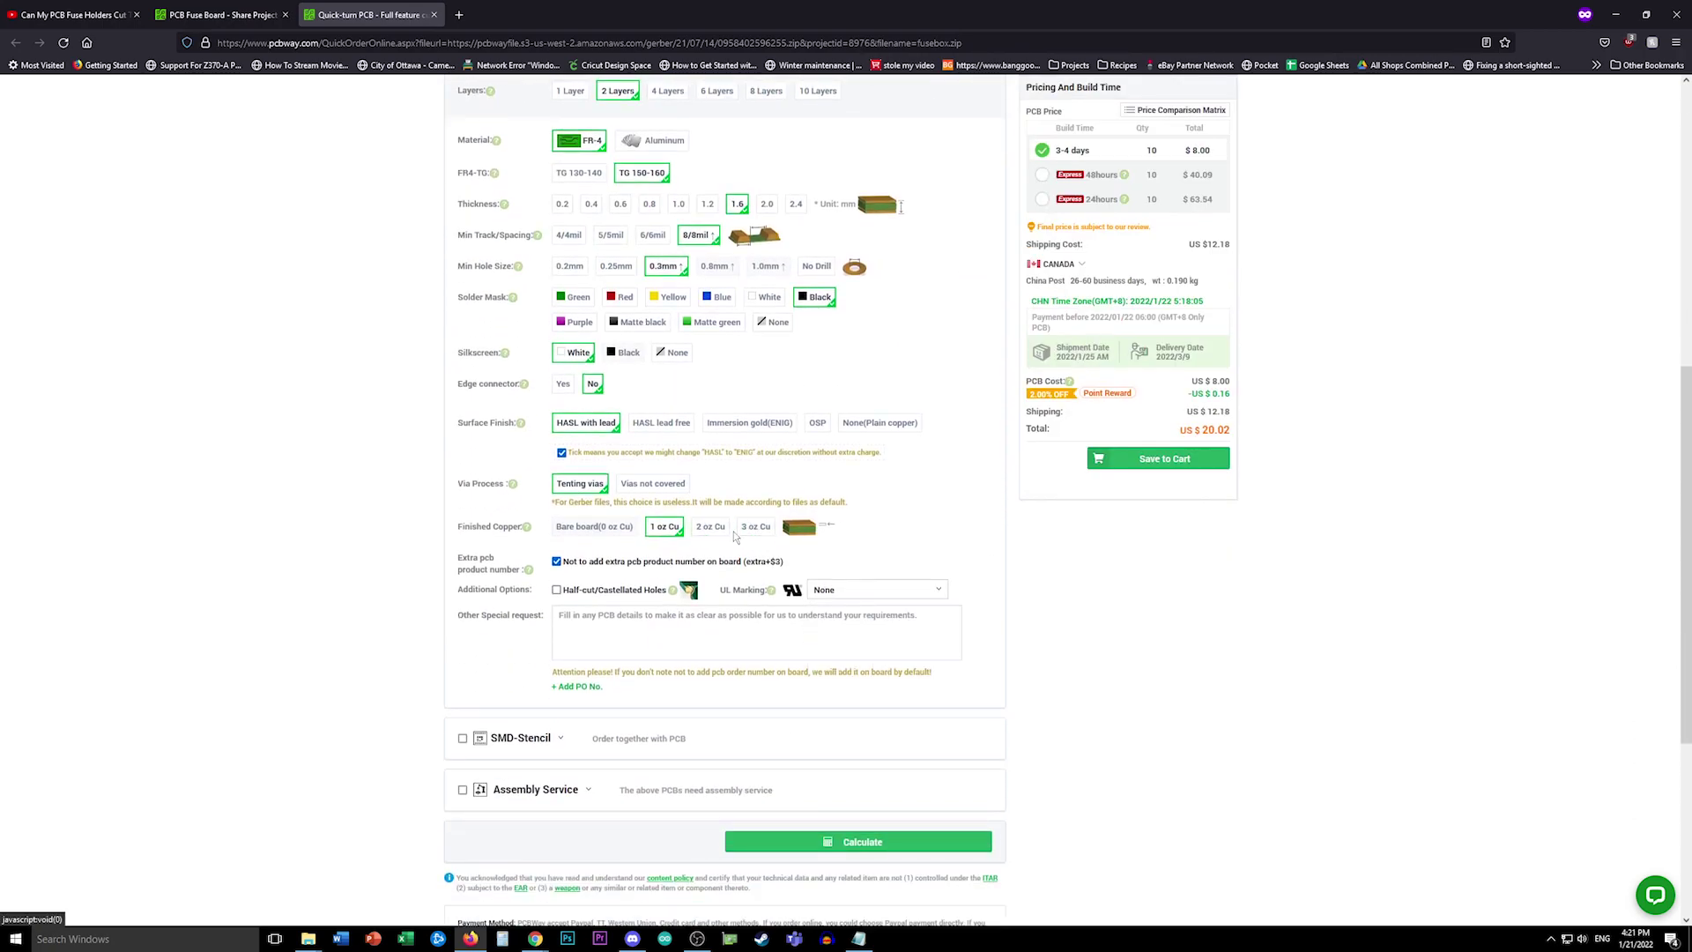
pyautogui.scroll(1, 1160, 661)
pyautogui.scroll(4, 1159, 665)
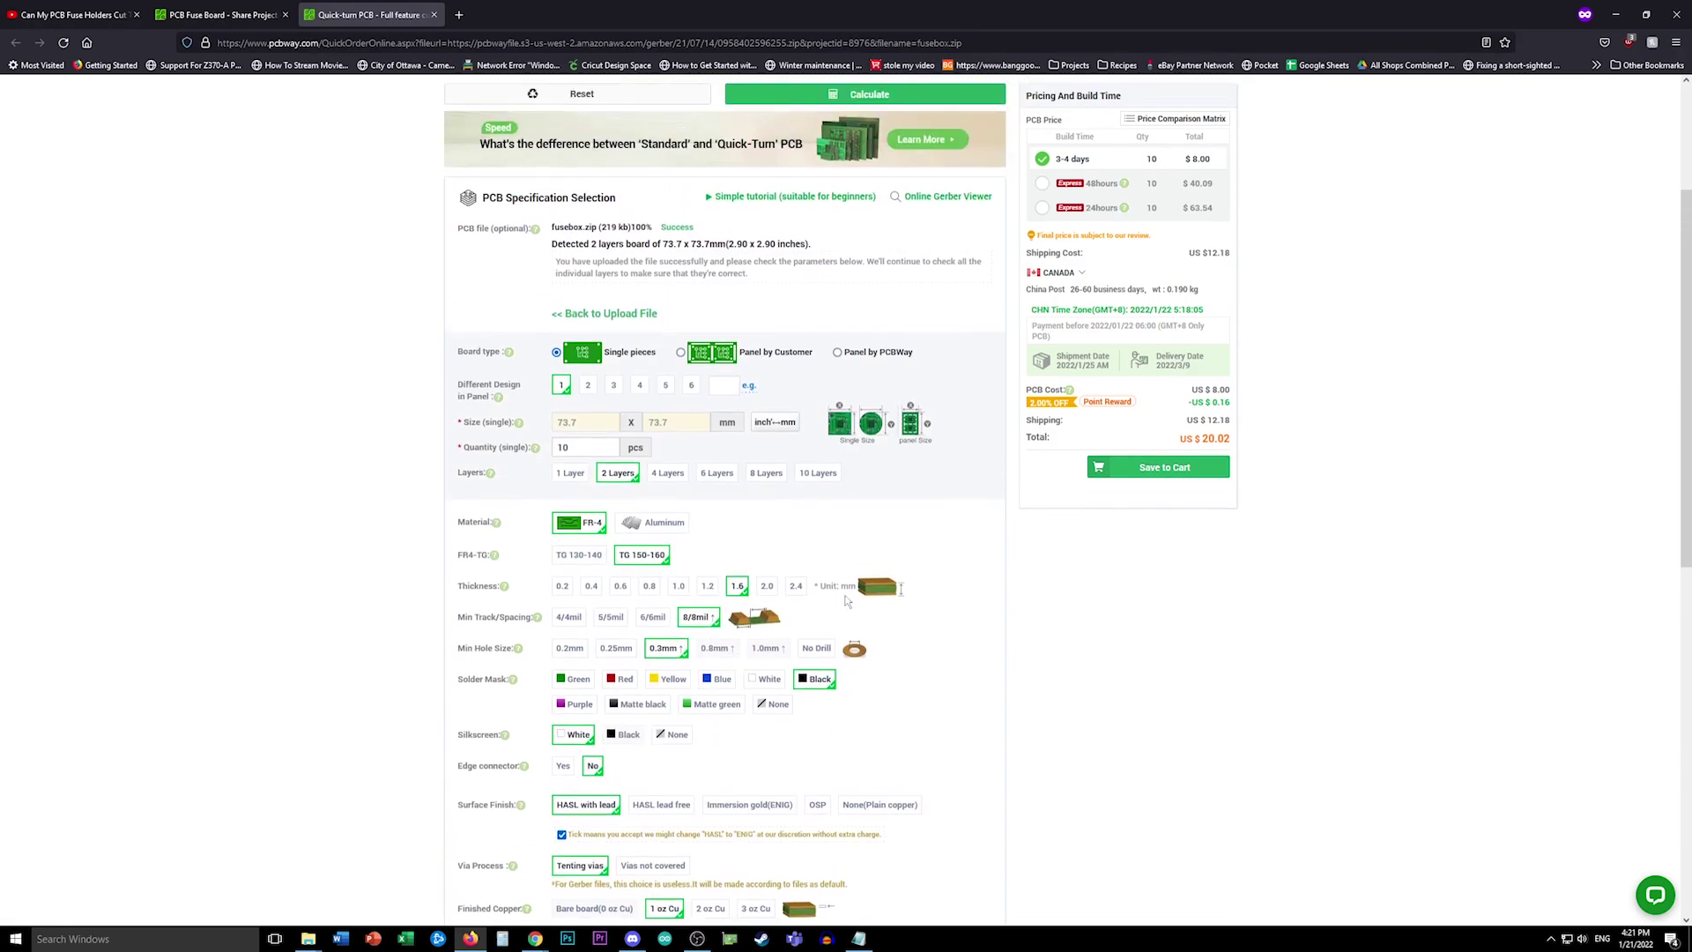